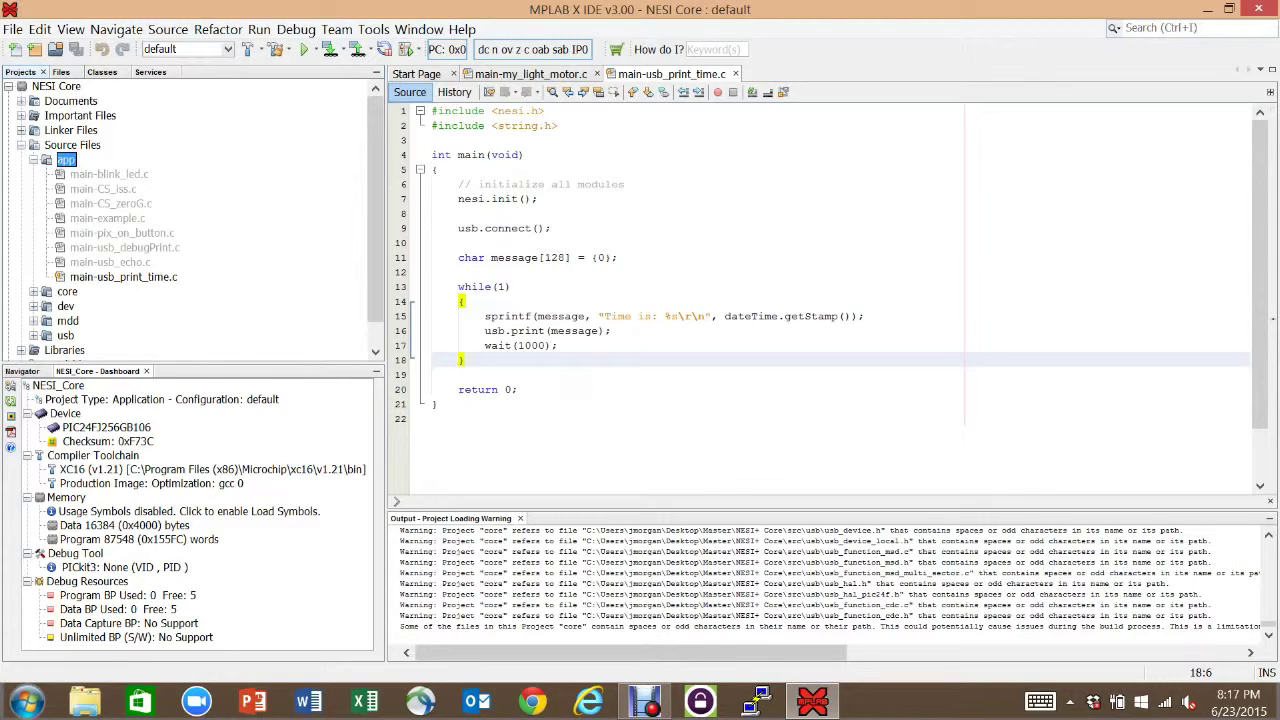
pyautogui.click(750, 702)
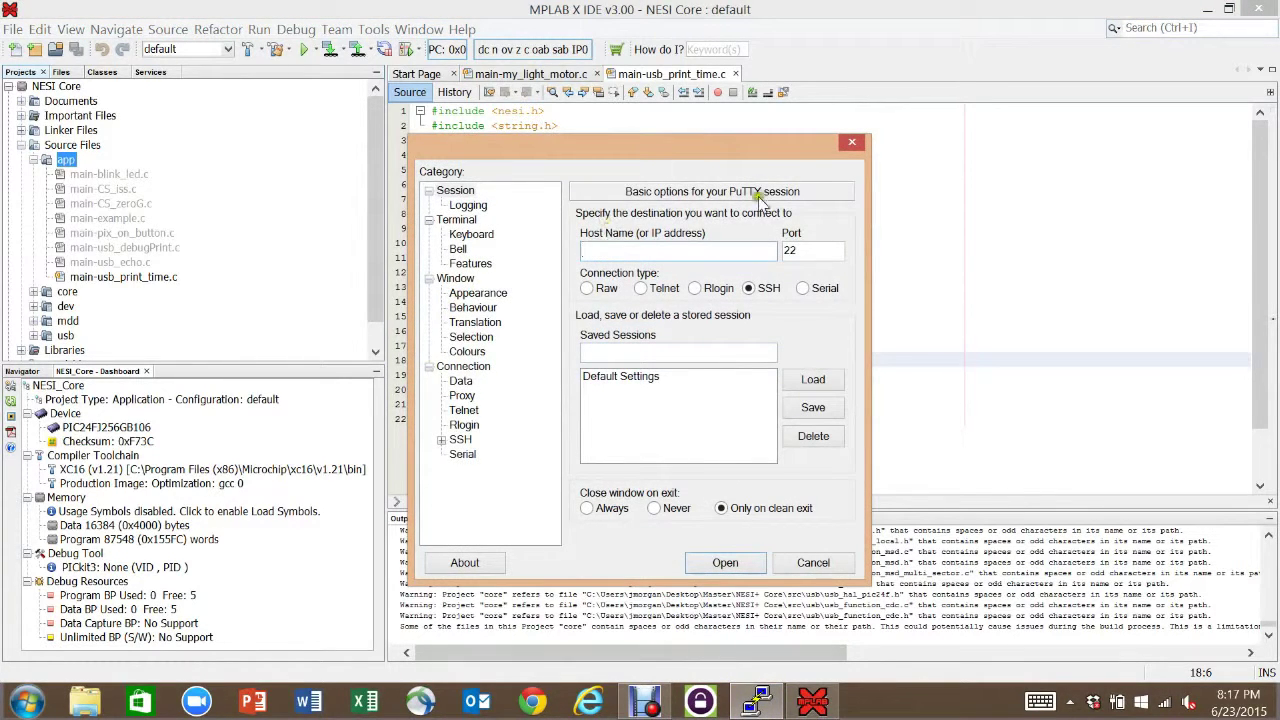
pyautogui.moveTo(779, 151); pyautogui.dragTo(779, 47)
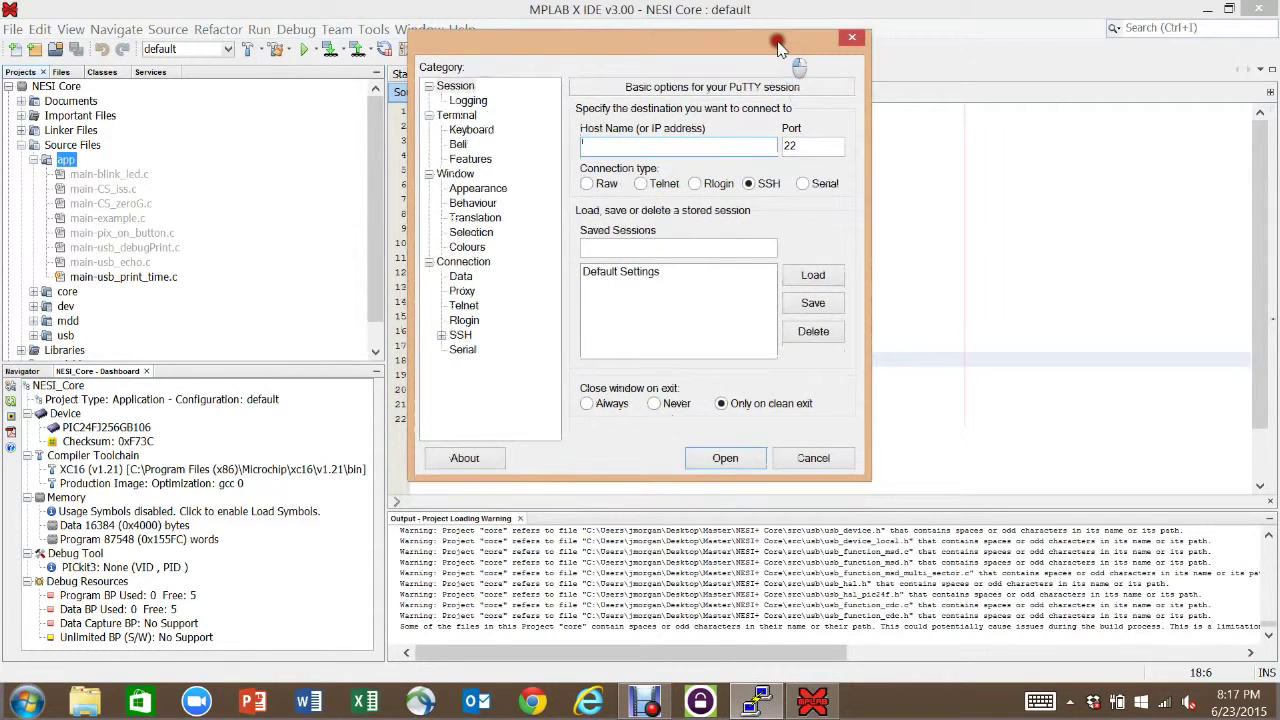
pyautogui.click(853, 40)
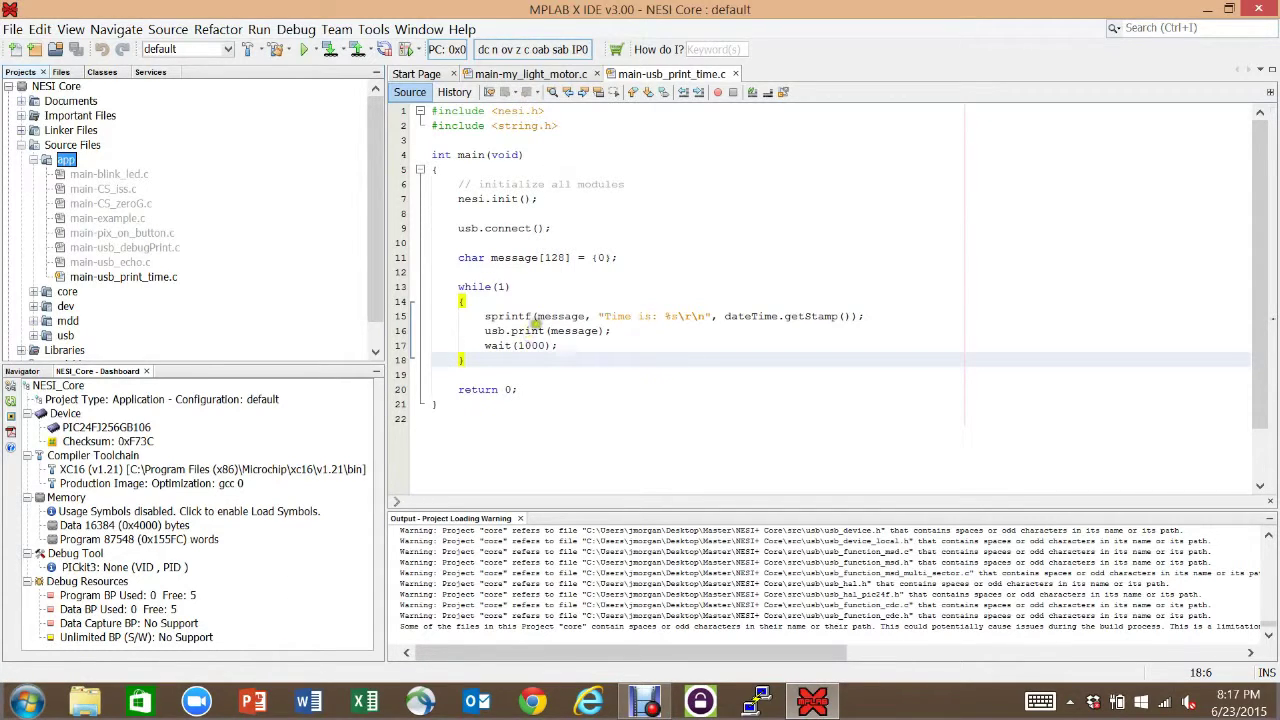
# - Search the computer for "device" and open Device Manager
pyautogui.click(27, 703)
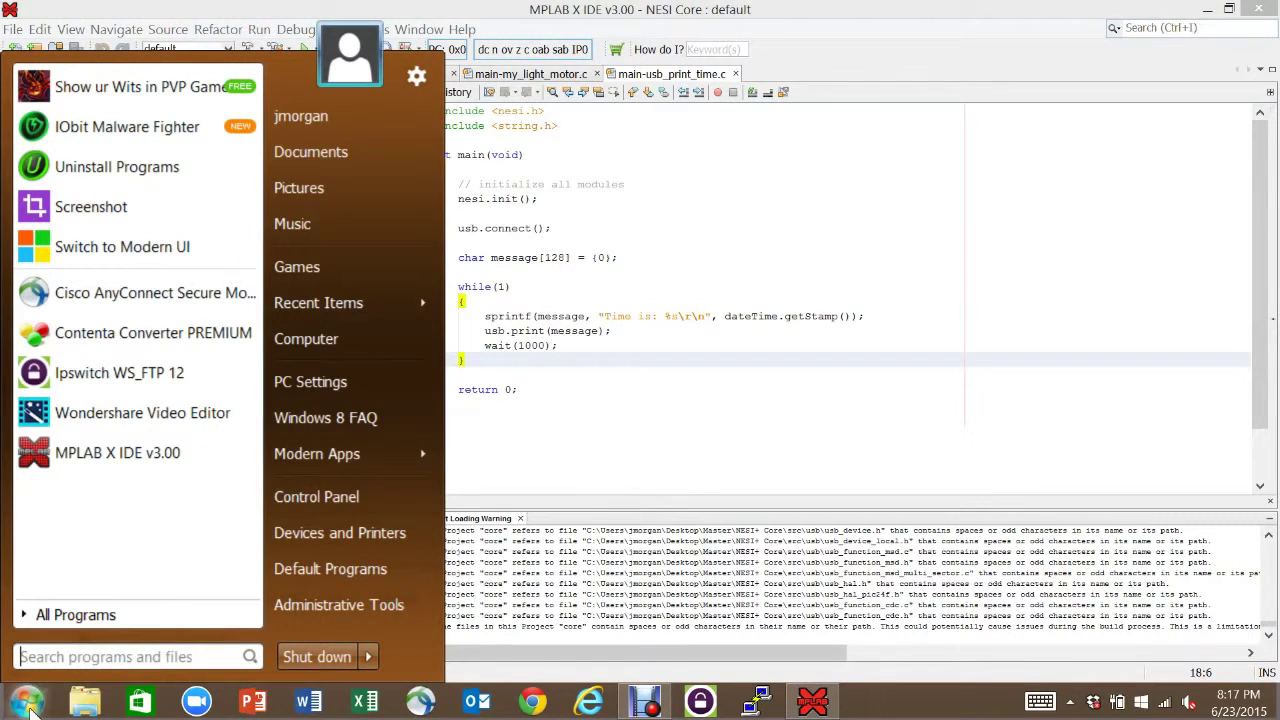
pyautogui.write('de')
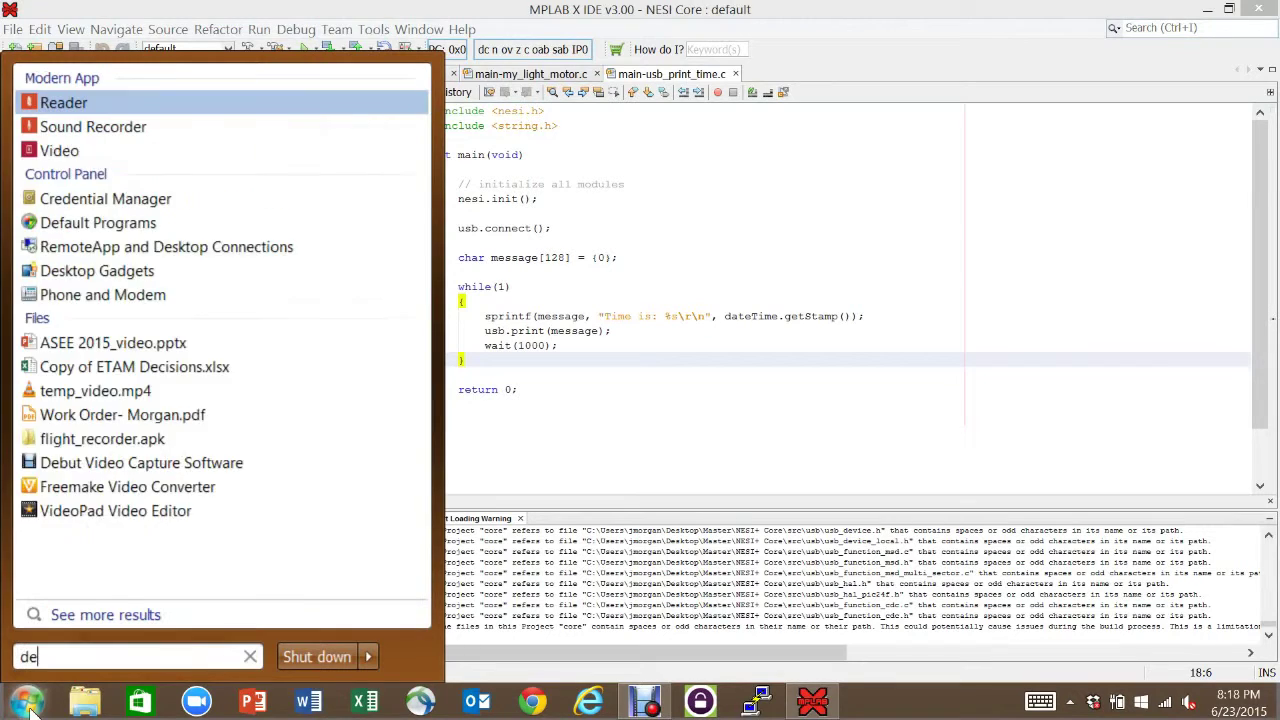
pyautogui.write('vice')
pyautogui.click(28, 704)
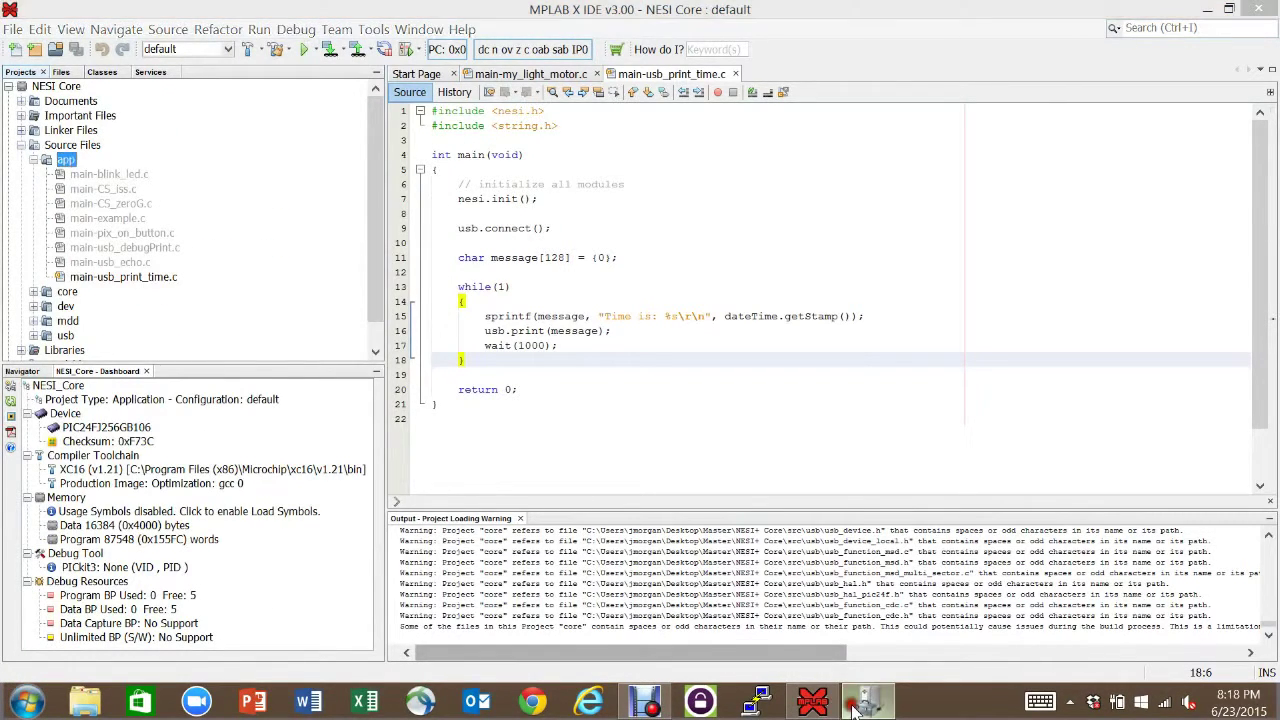
# - Collapse Human Interface Devices and Network adapters, open the properties of NESI Board v1.2, and start its driver update
pyautogui.click(113, 306)
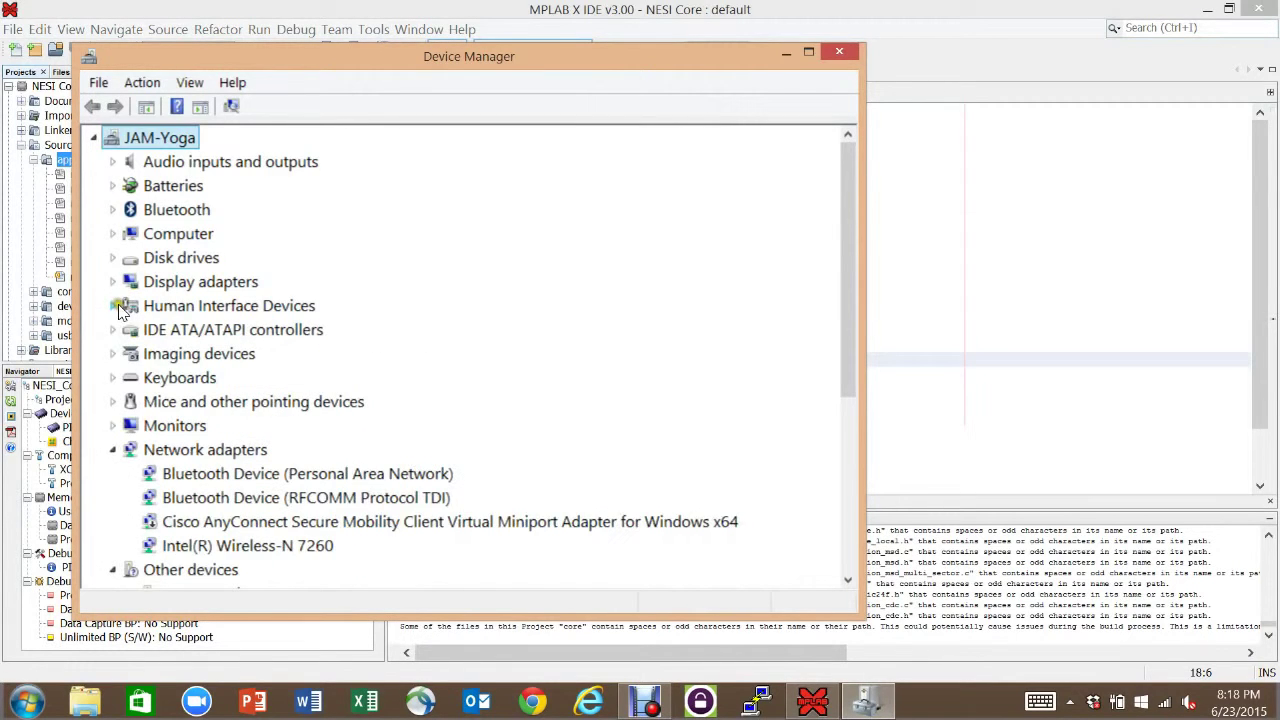
pyautogui.scroll(-1, 123, 330)
pyautogui.scroll(-1, 123, 333)
pyautogui.click(114, 332)
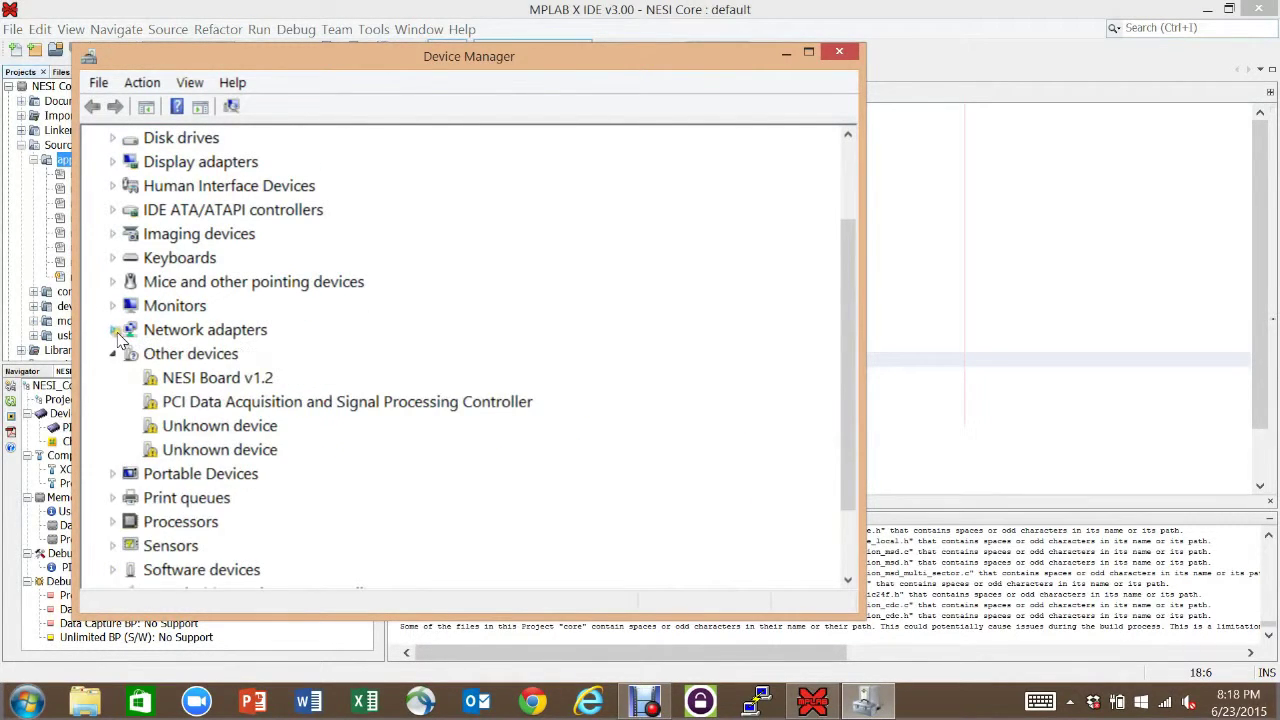
pyautogui.doubleClick(203, 380)
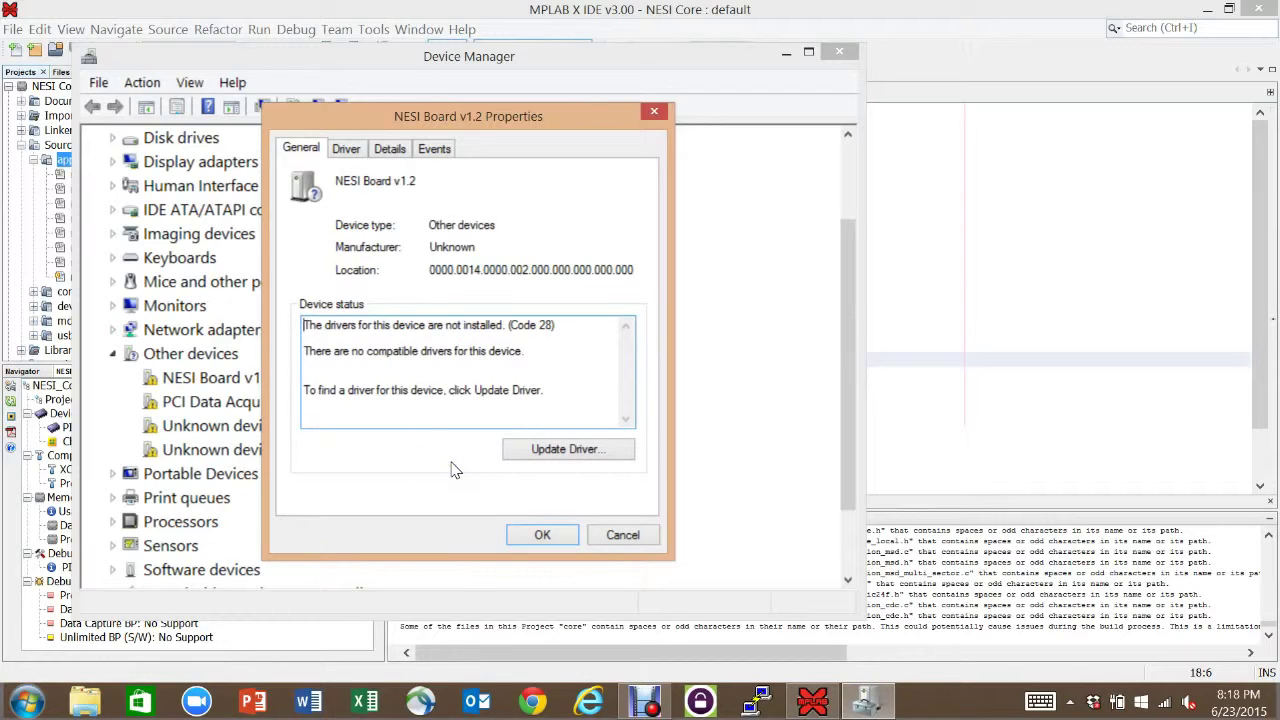
pyautogui.click(545, 455)
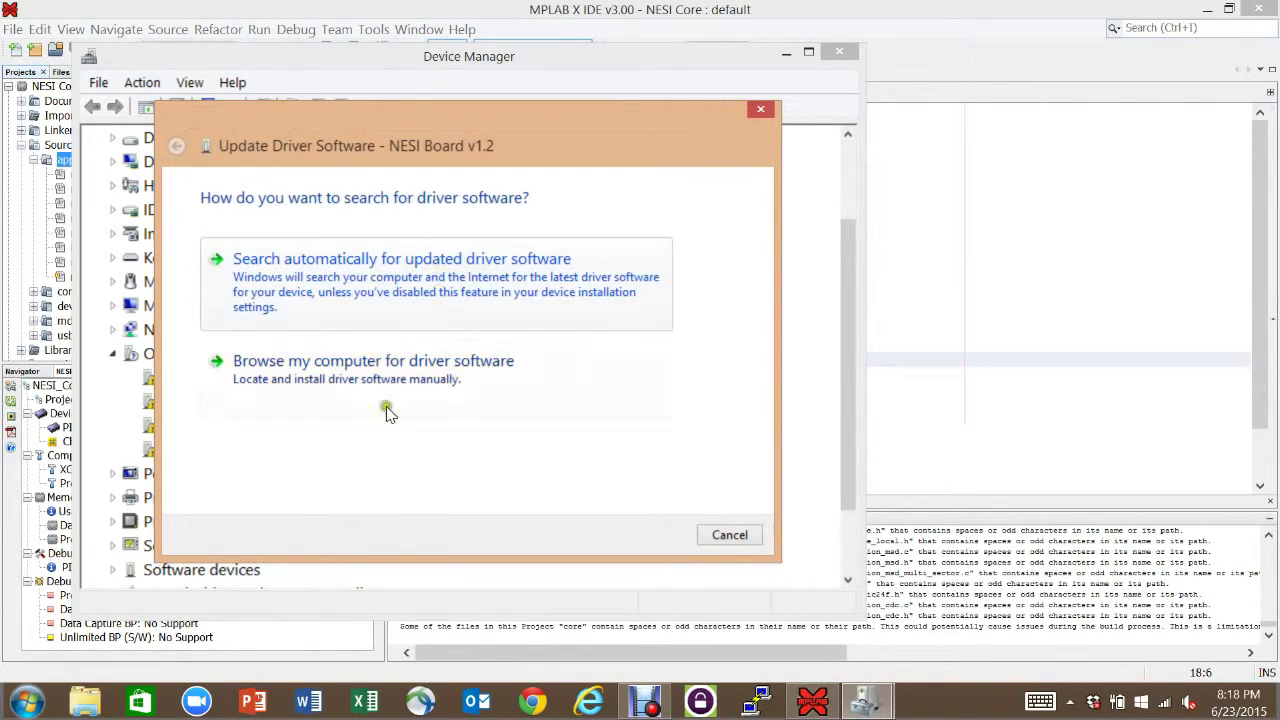
# - Try to install the NESI Board driver manually from the local folder Desktop\Master\NESI+ Core\src\usb
pyautogui.click(391, 366)
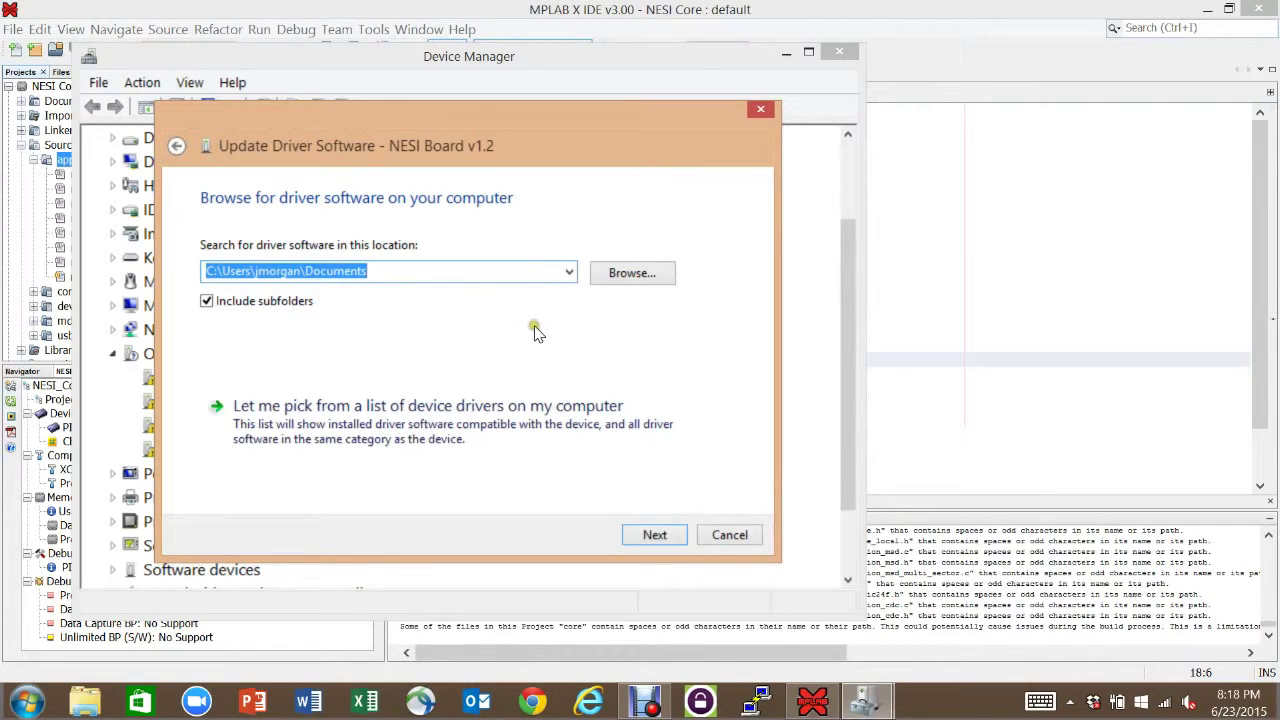
pyautogui.click(622, 285)
pyautogui.moveTo(657, 186); pyautogui.dragTo(430, 58)
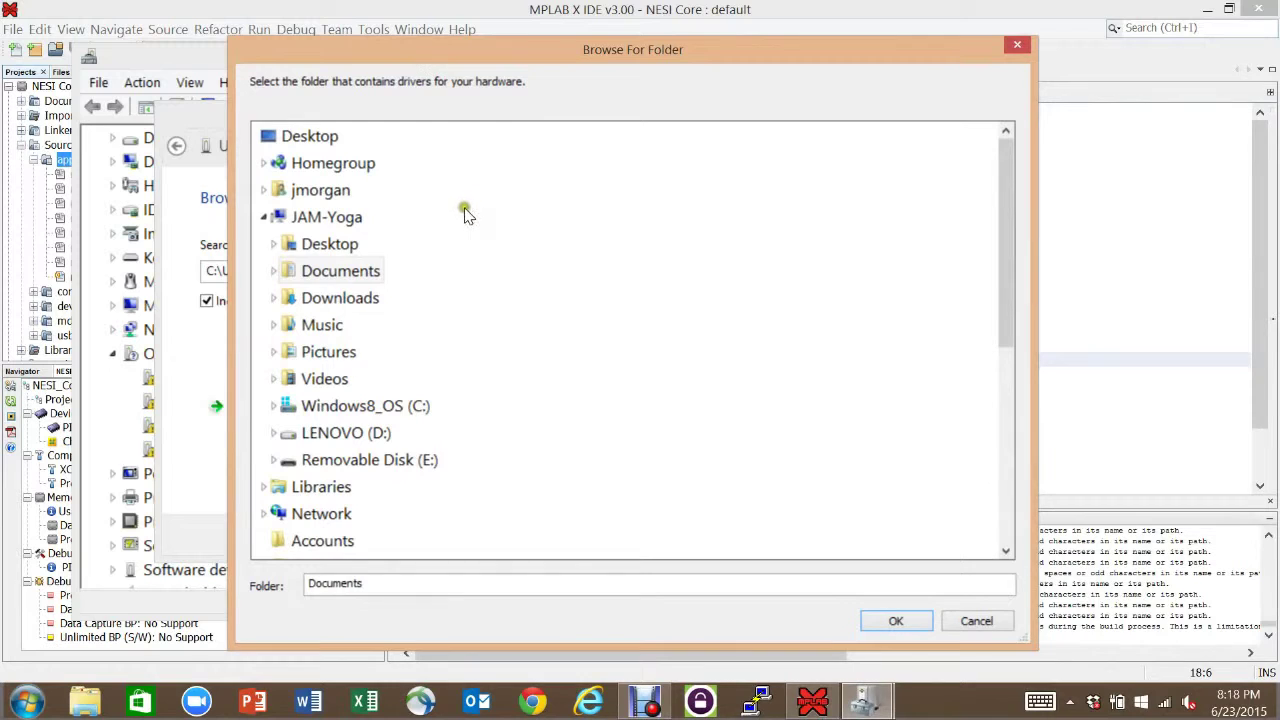
pyautogui.click(274, 245)
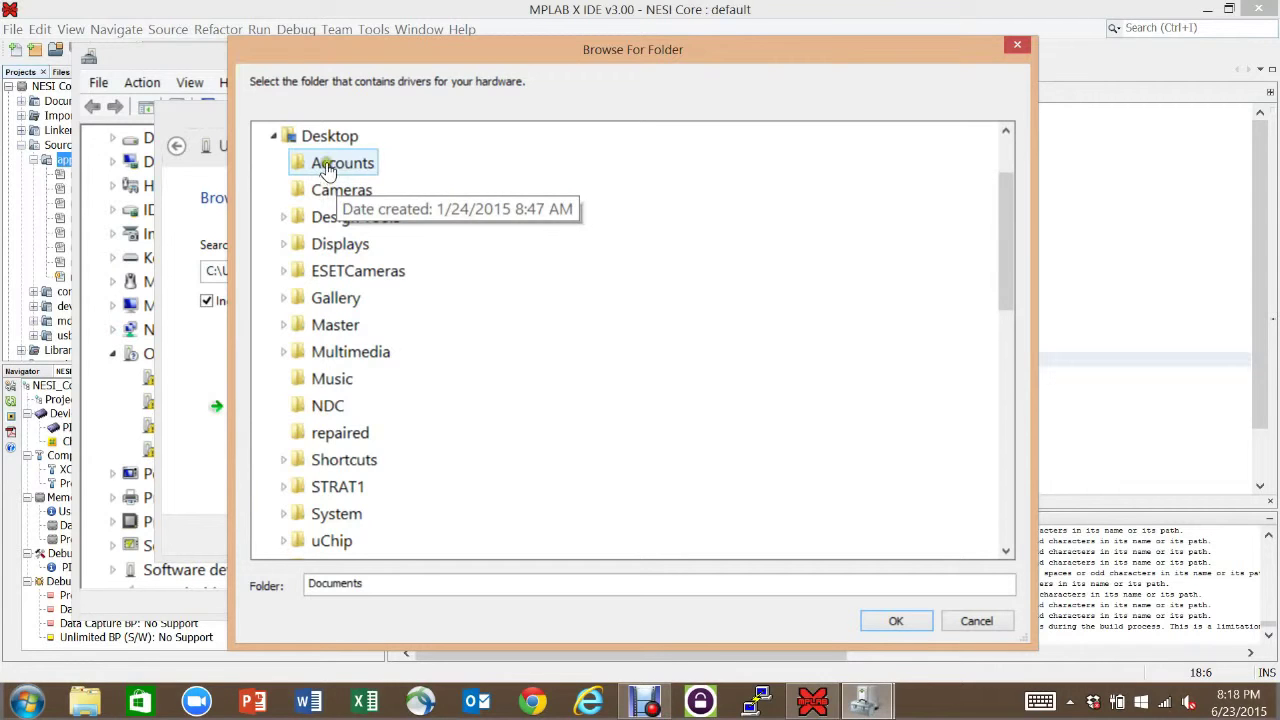
pyautogui.click(290, 322)
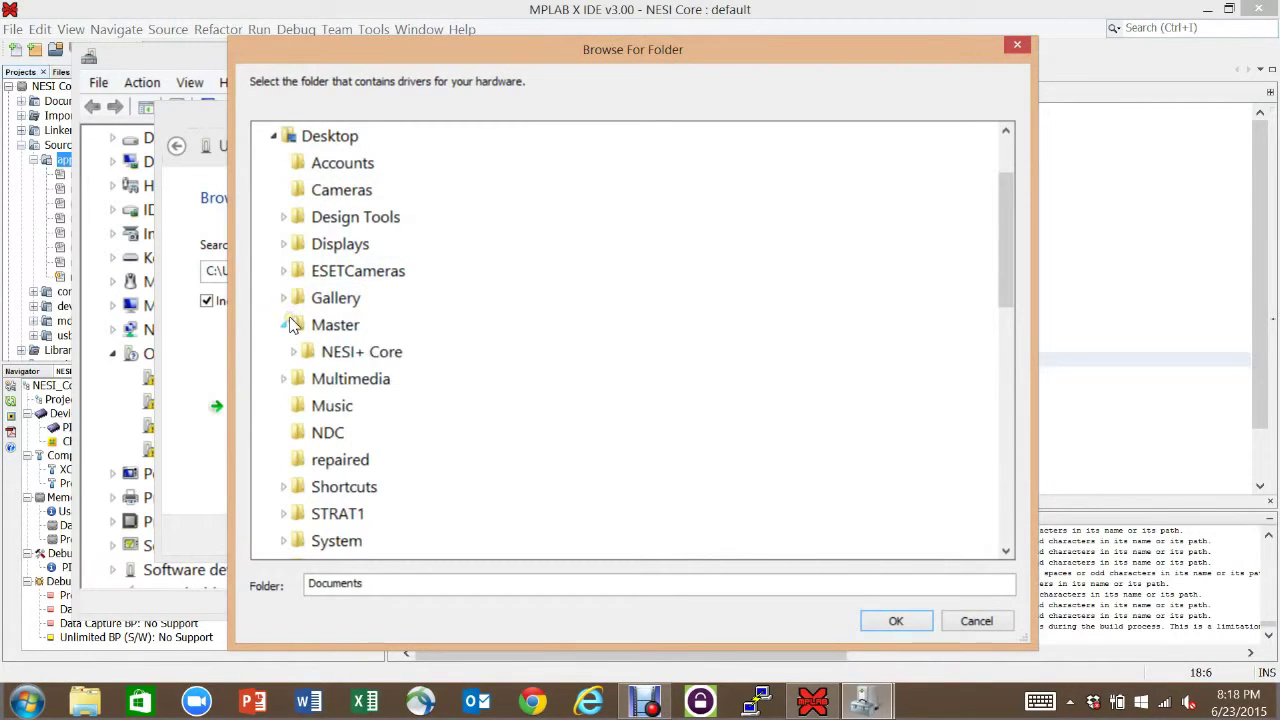
pyautogui.click(307, 356)
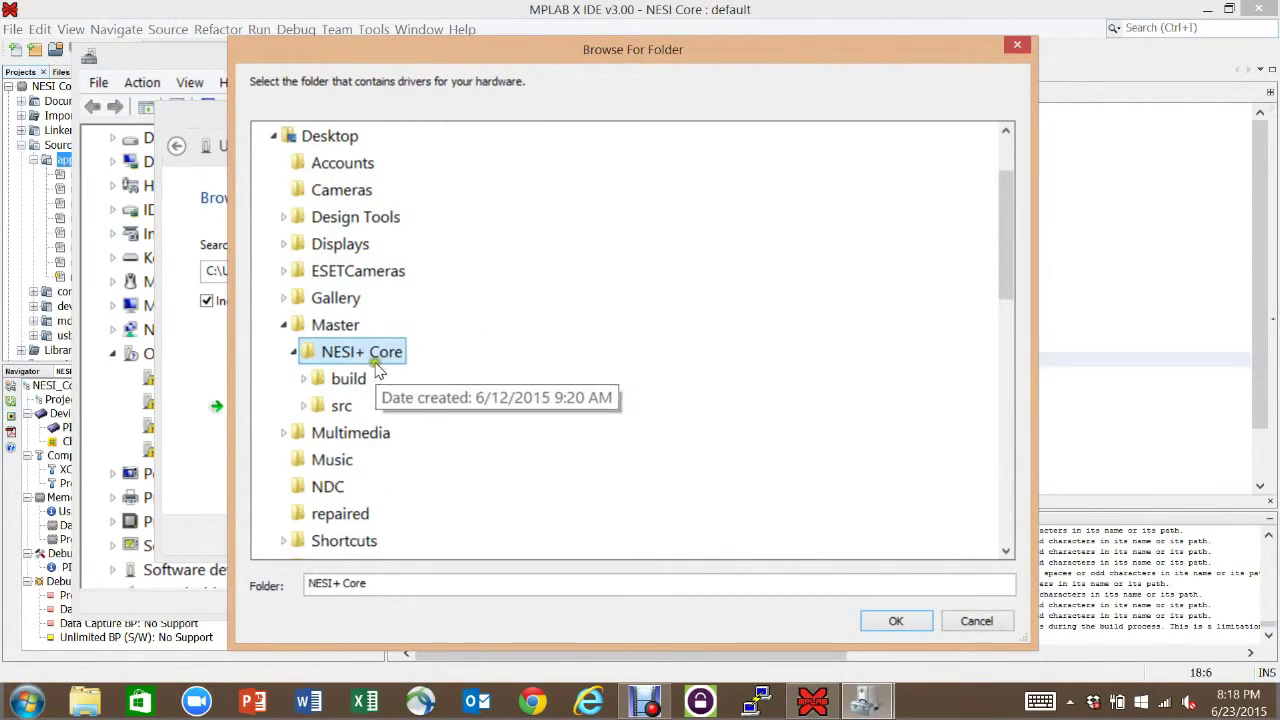
pyautogui.click(310, 406)
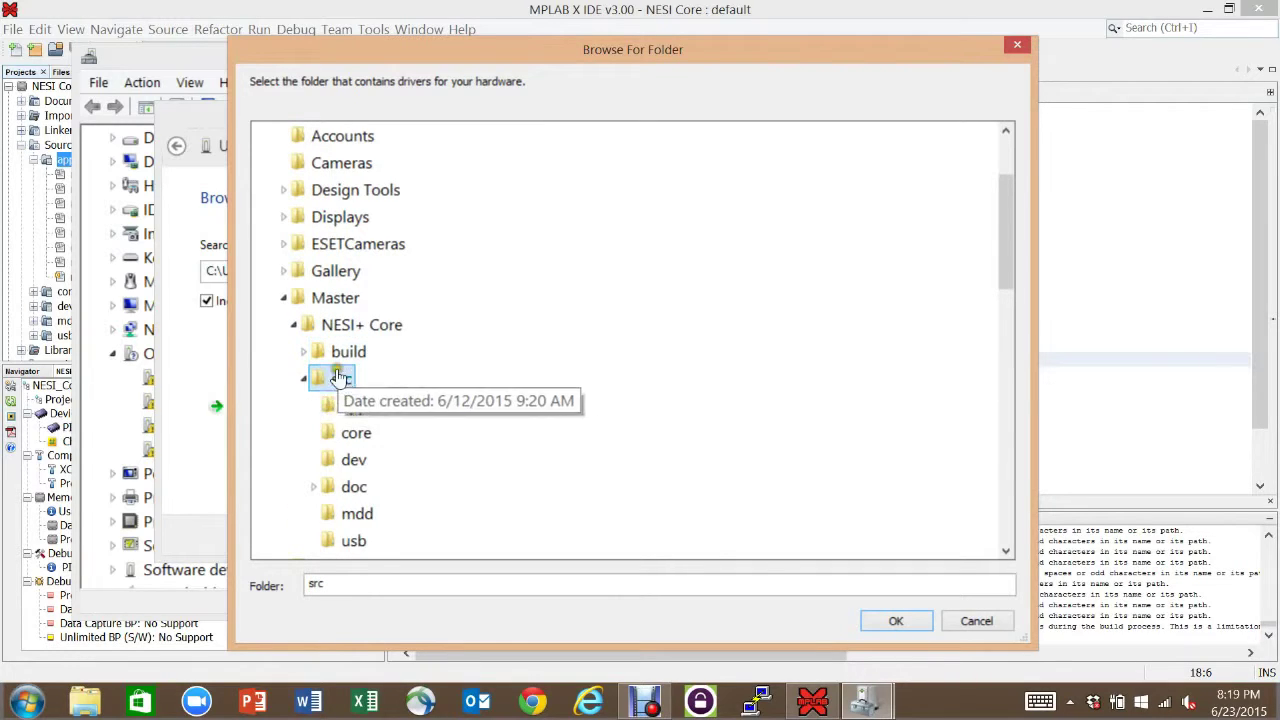
pyautogui.click(353, 546)
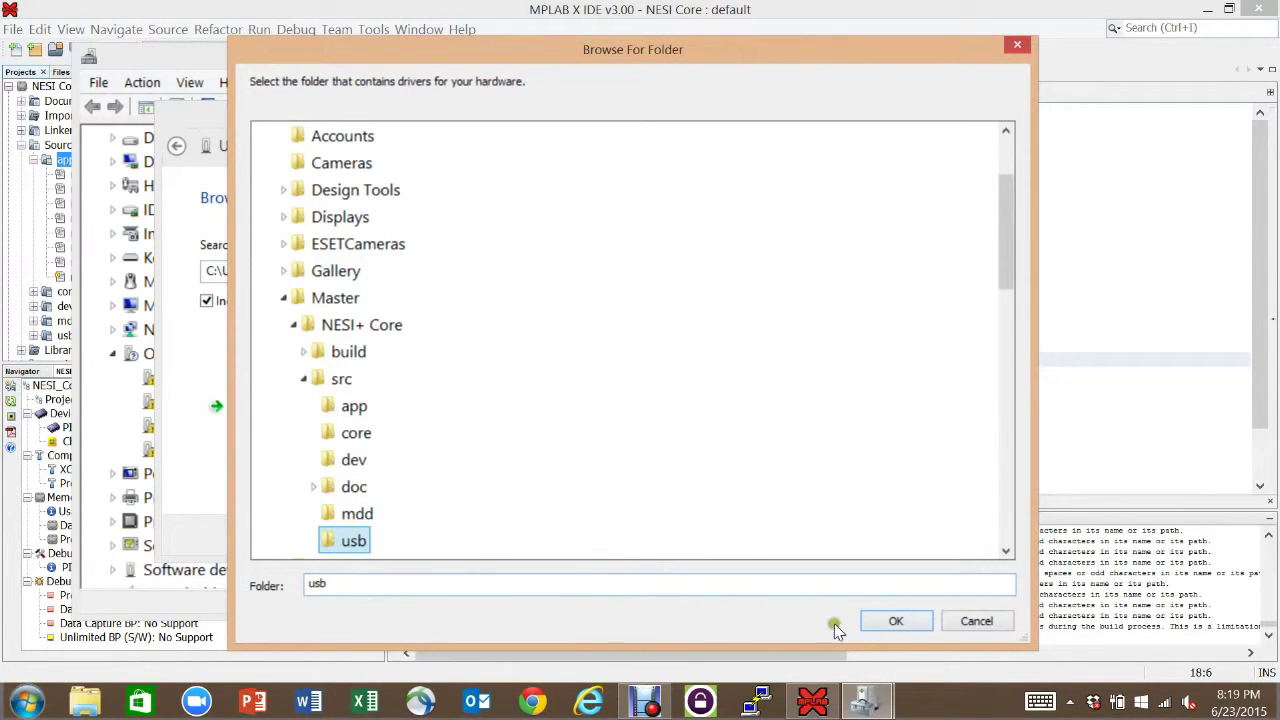
pyautogui.click(869, 623)
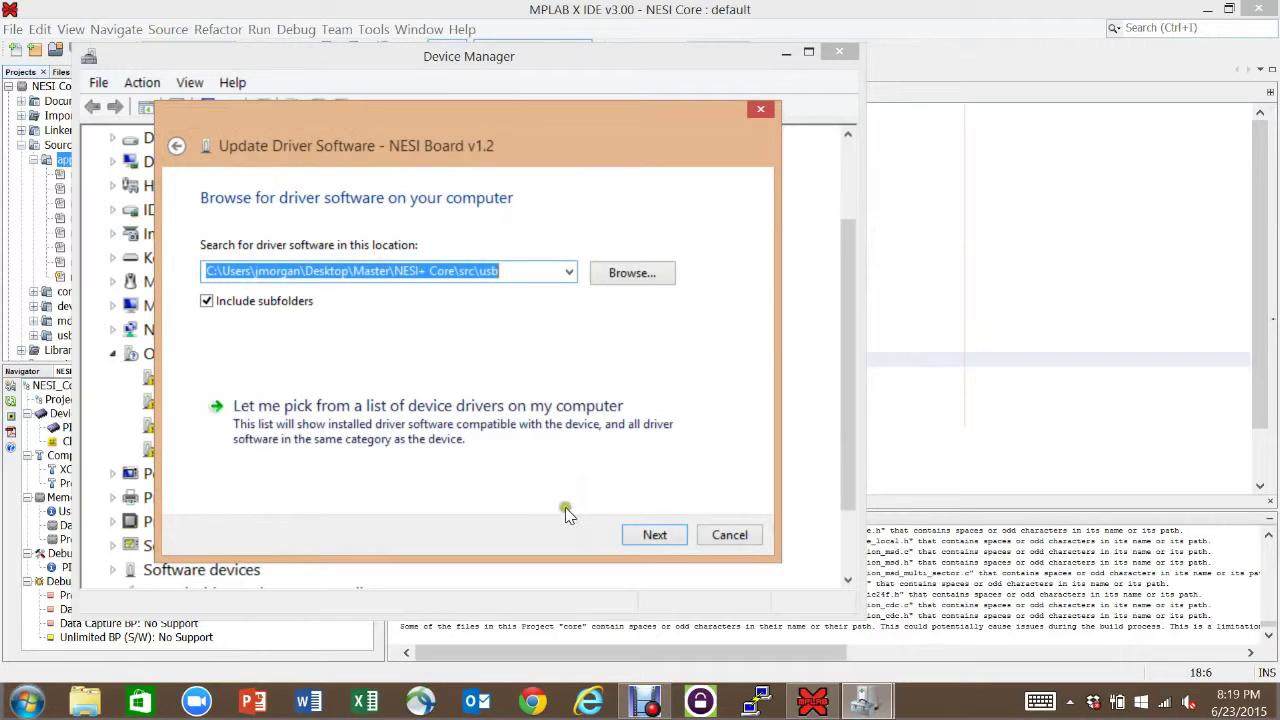
pyautogui.click(660, 536)
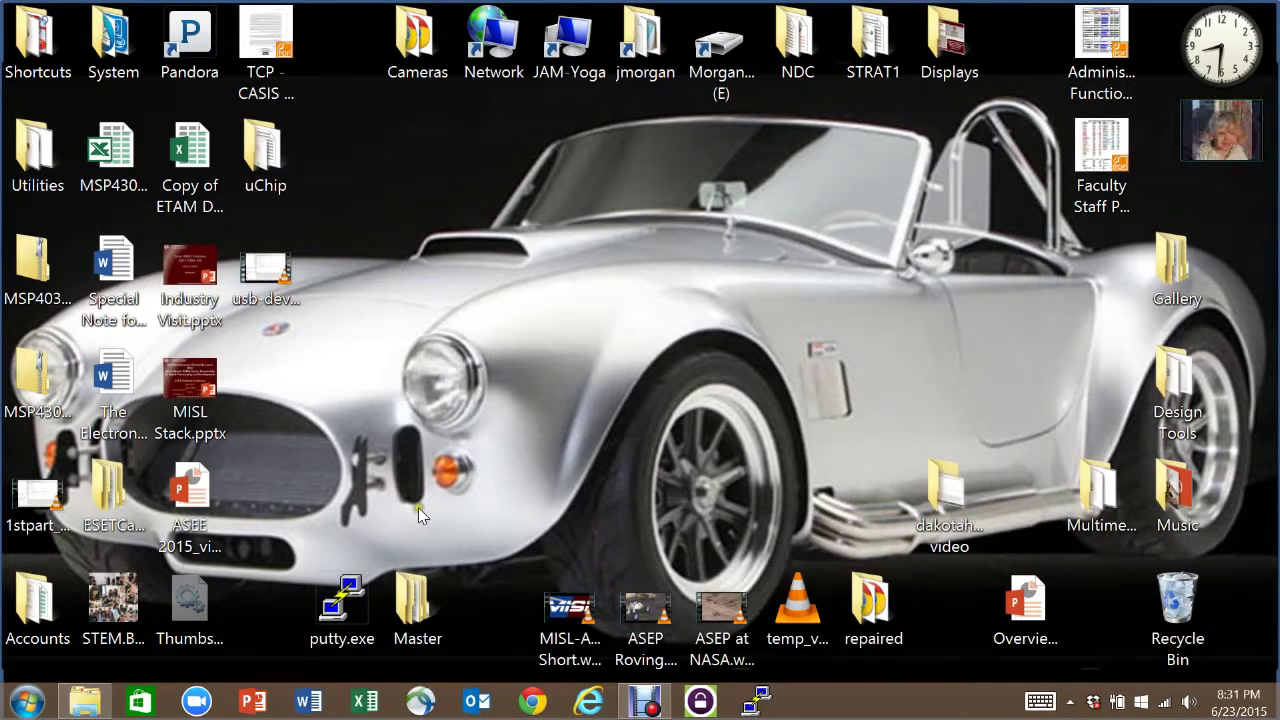
# - Search the computer for "device" and switch to Device Manager
pyautogui.click(38, 700)
pyautogui.write('device')
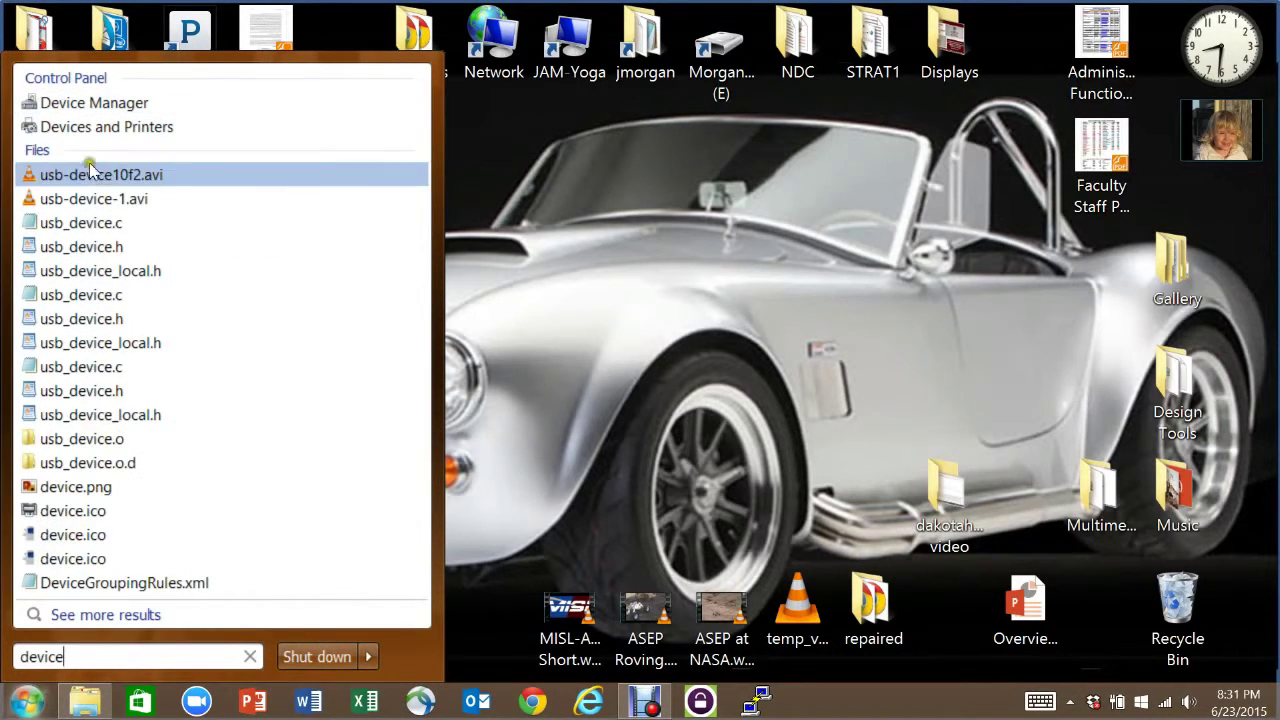
pyautogui.click(45, 105)
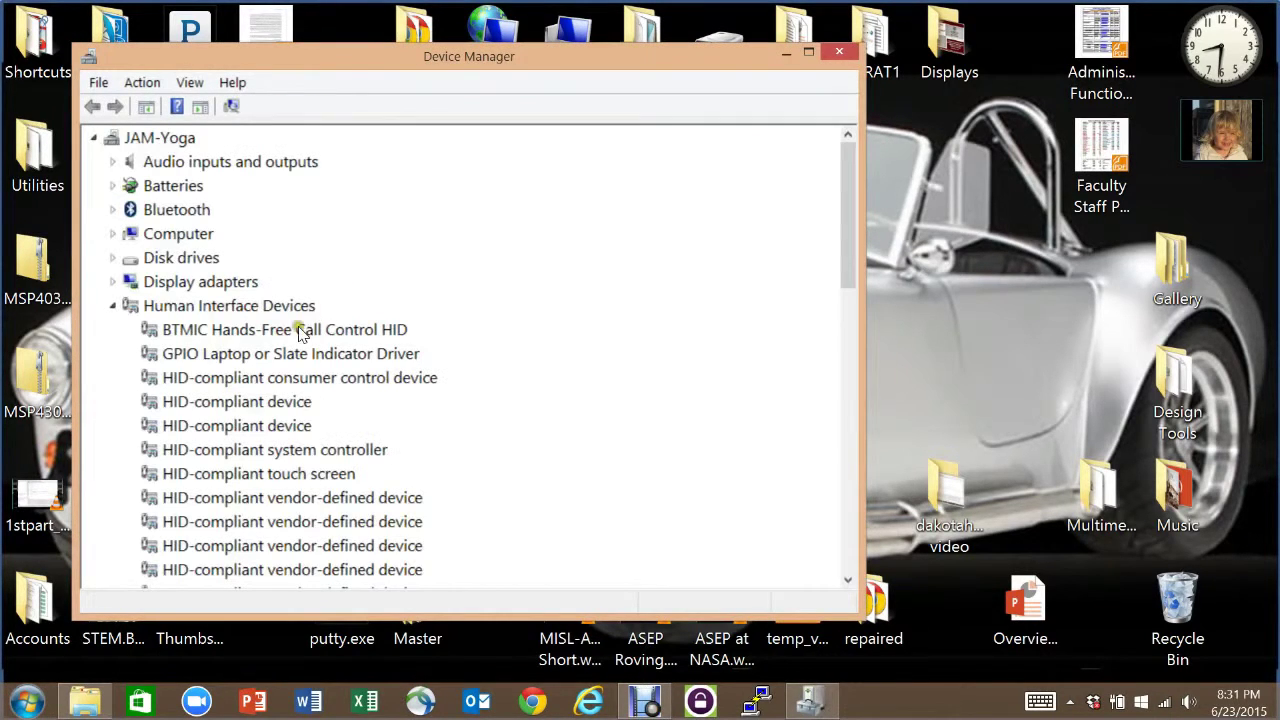
# - Collapse Human Interface Devices, open the properties of NESI Board v1.2 under Other devices, and start its driver update
pyautogui.click(112, 305)
pyautogui.scroll(-3, 133, 340)
pyautogui.scroll(-1, 133, 340)
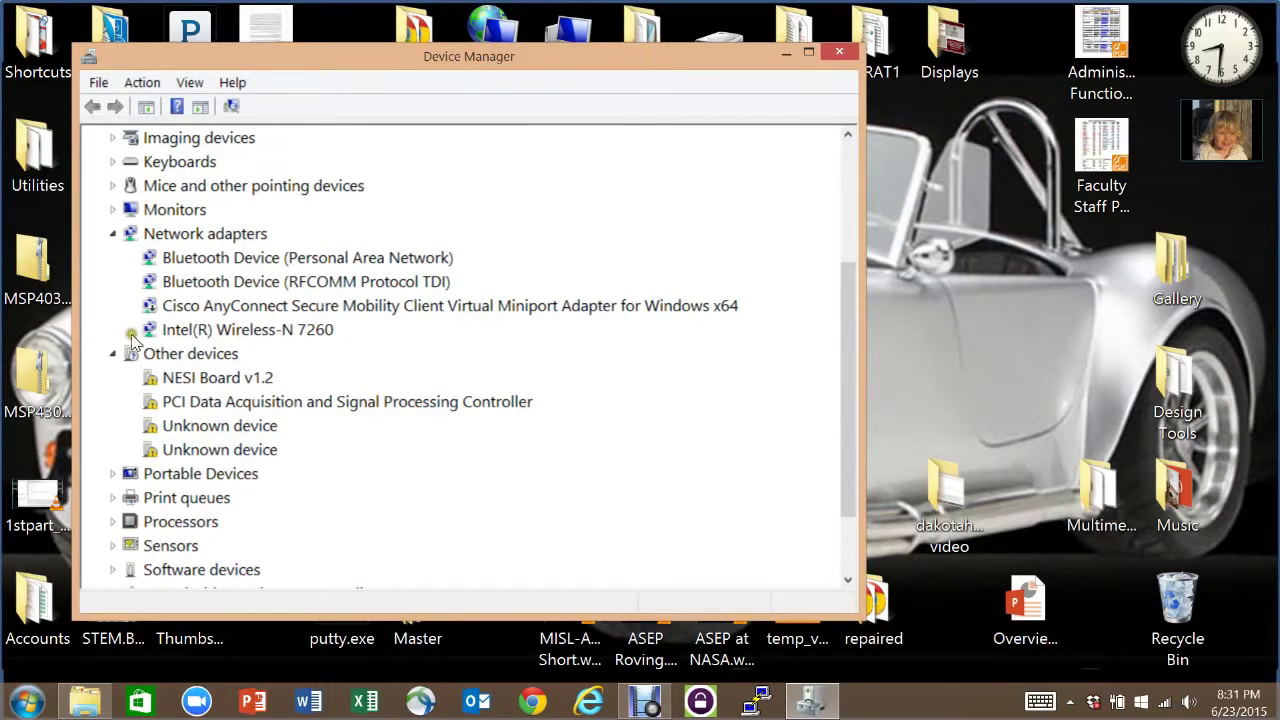
pyautogui.doubleClick(176, 383)
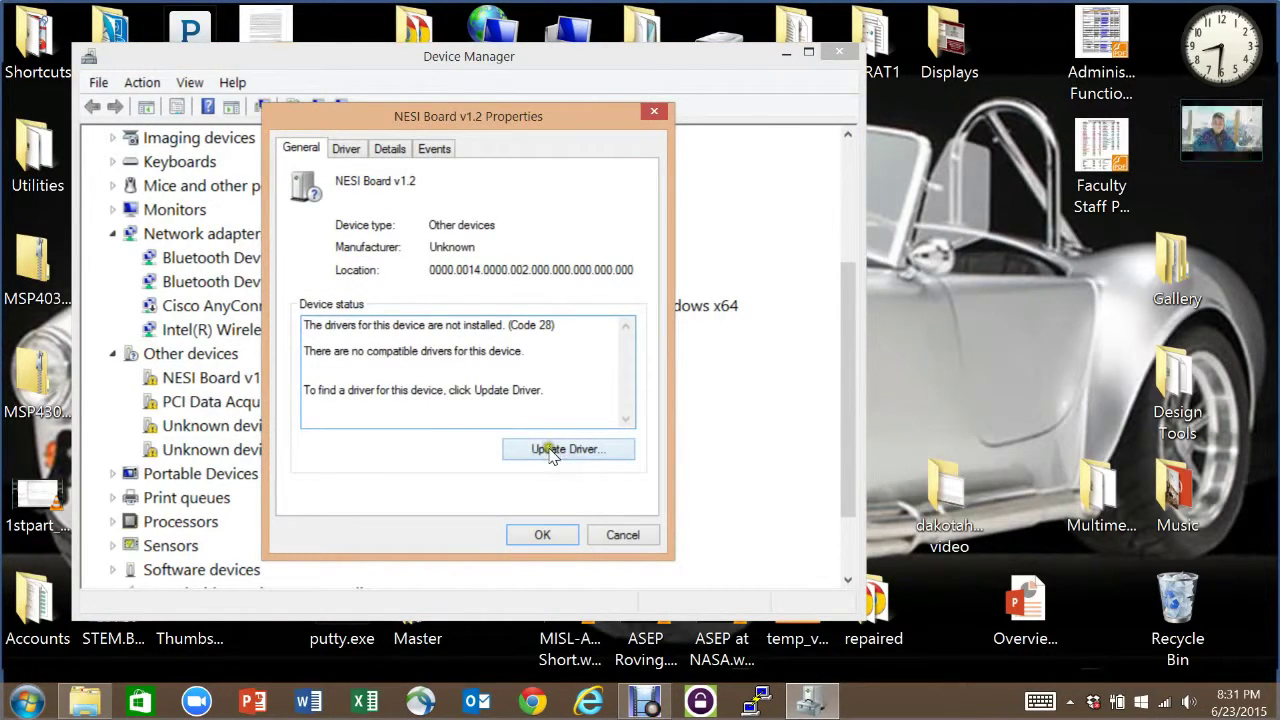
pyautogui.click(552, 449)
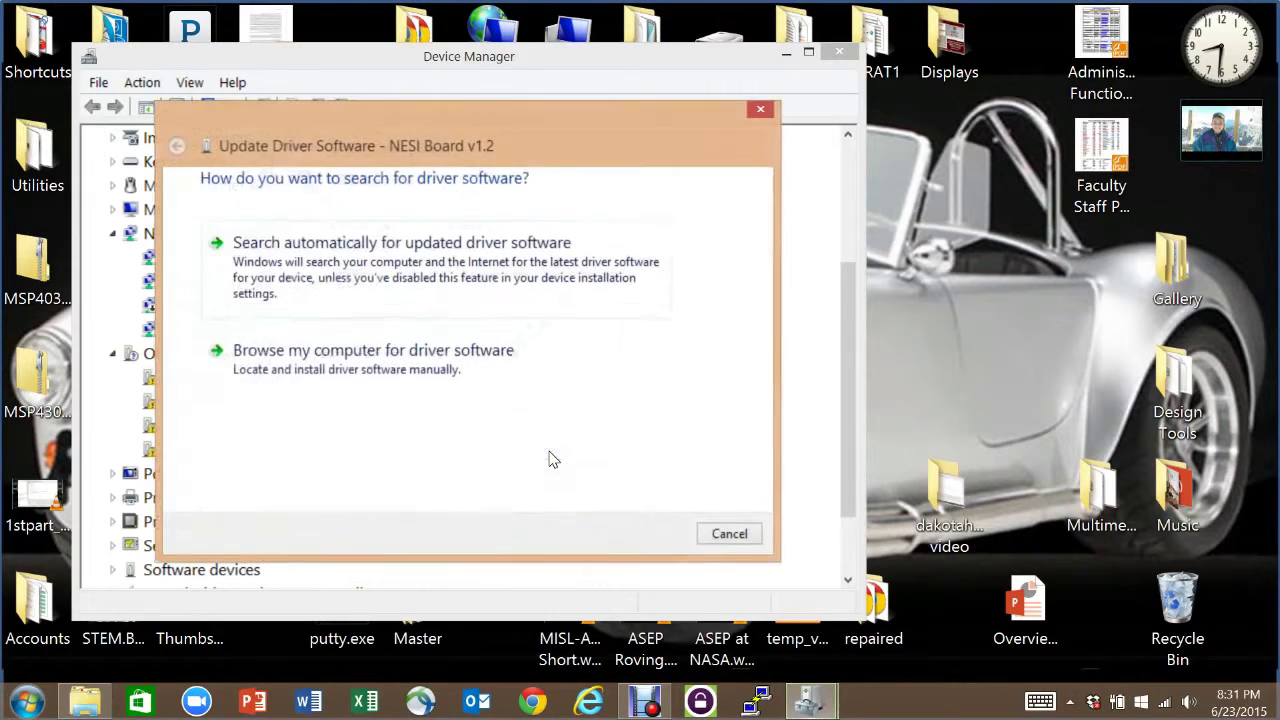
# - Choose to locate the driver manually and set the search location to the usb folder in Desktop\Master\NESI+ Core\src
pyautogui.click(335, 383)
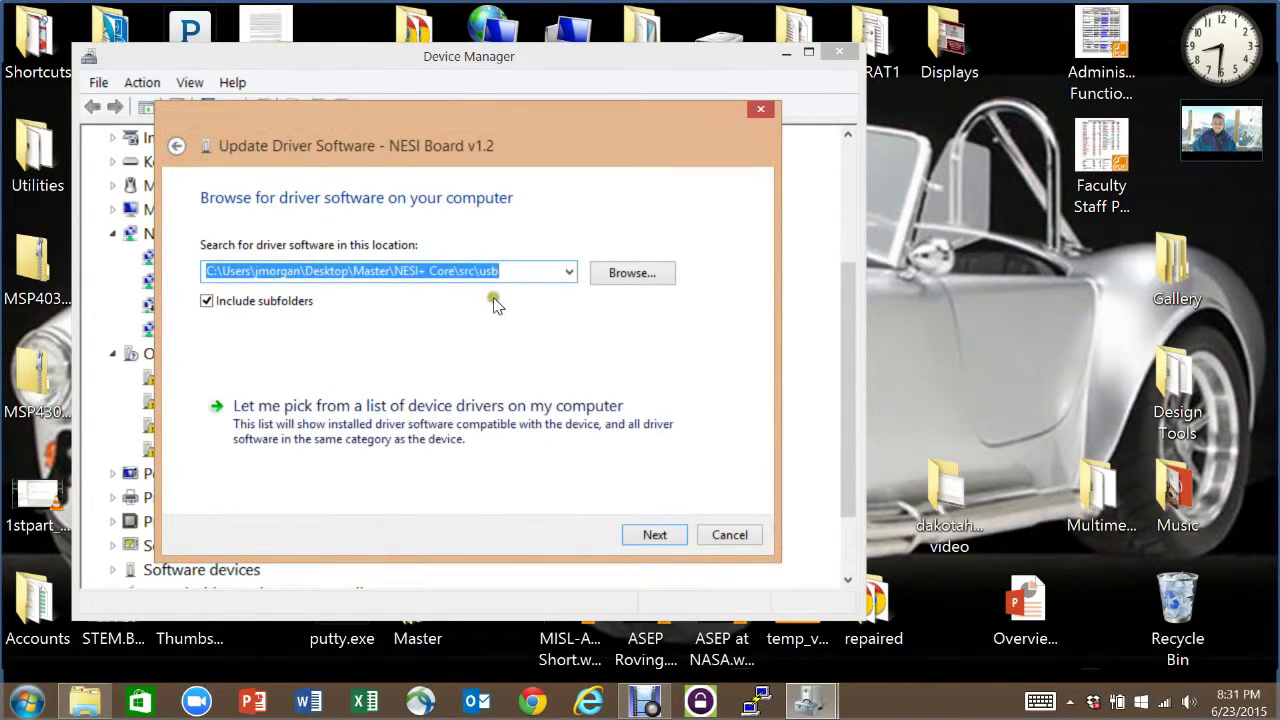
pyautogui.click(610, 287)
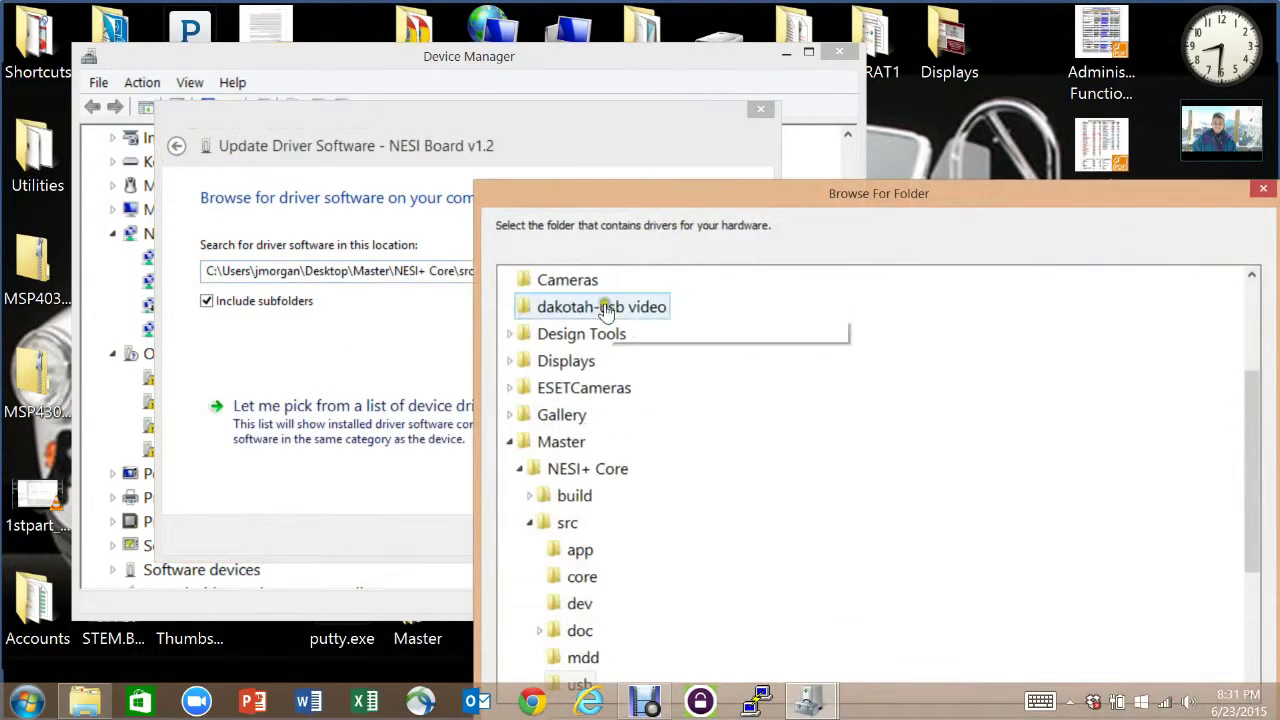
pyautogui.moveTo(675, 164); pyautogui.dragTo(467, 54)
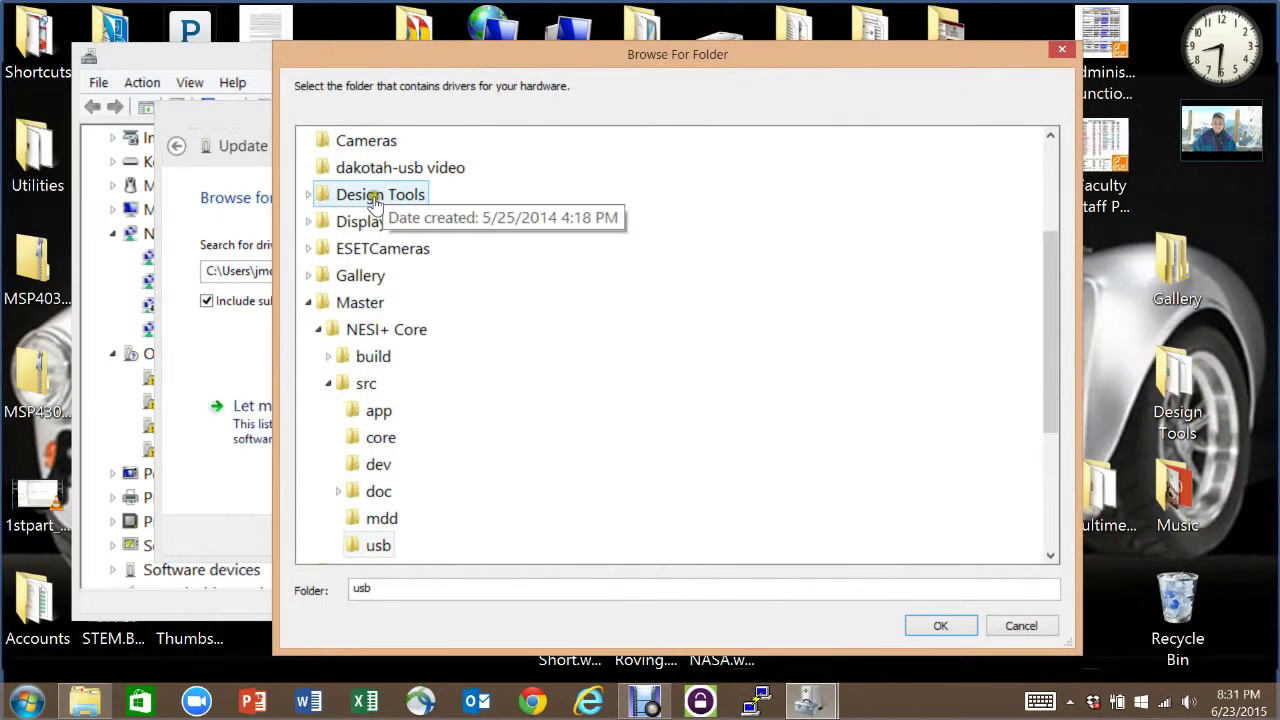
pyautogui.click(345, 303)
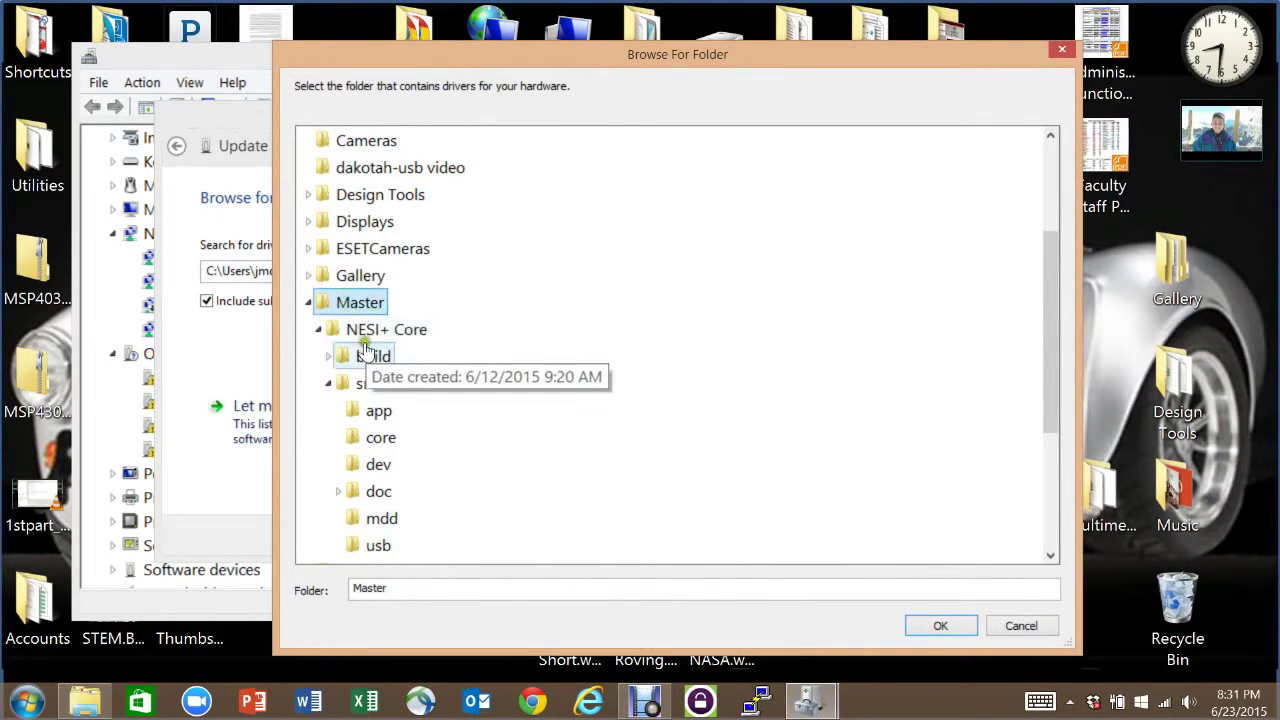
pyautogui.click(362, 383)
pyautogui.scroll(-1, 373, 366)
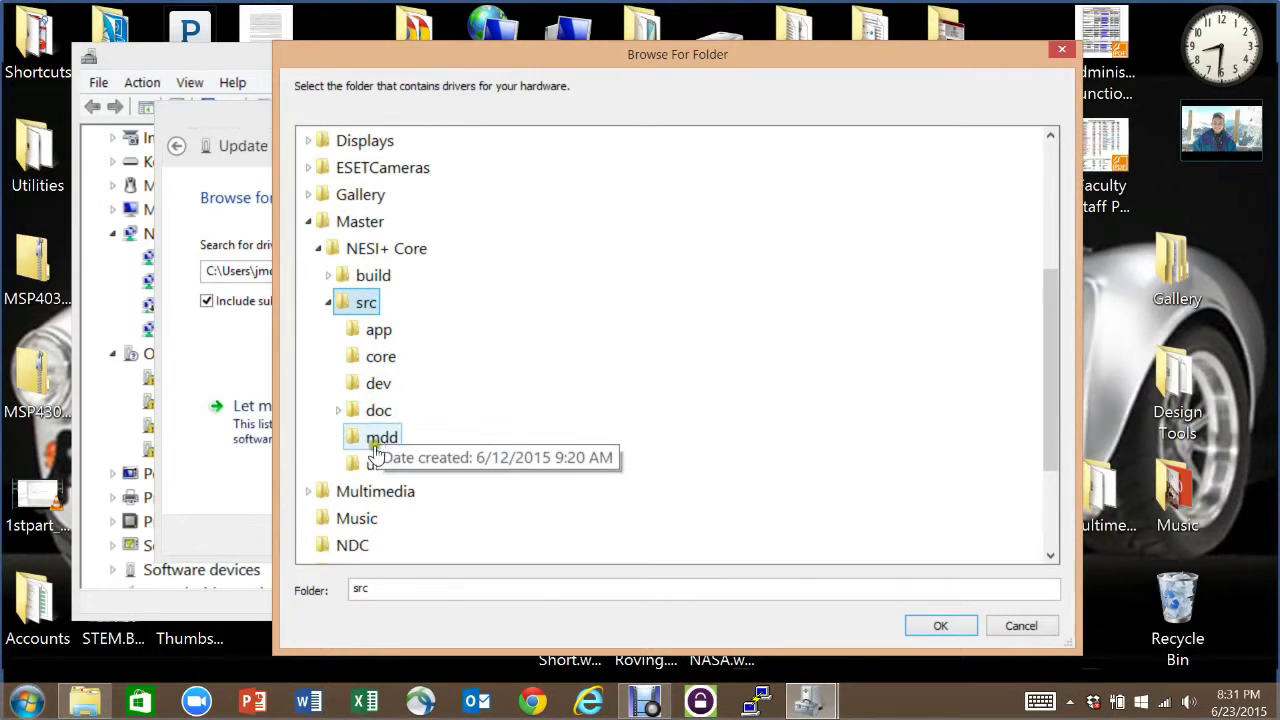
pyautogui.click(377, 465)
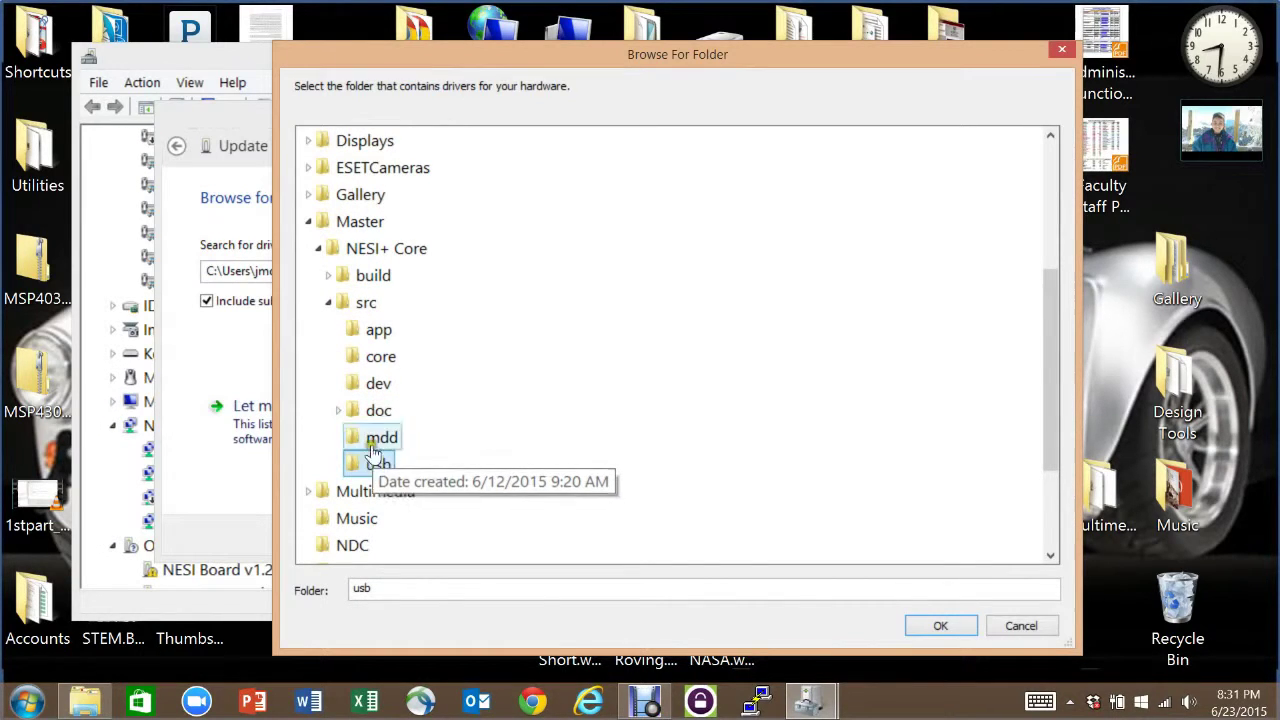
pyautogui.click(935, 623)
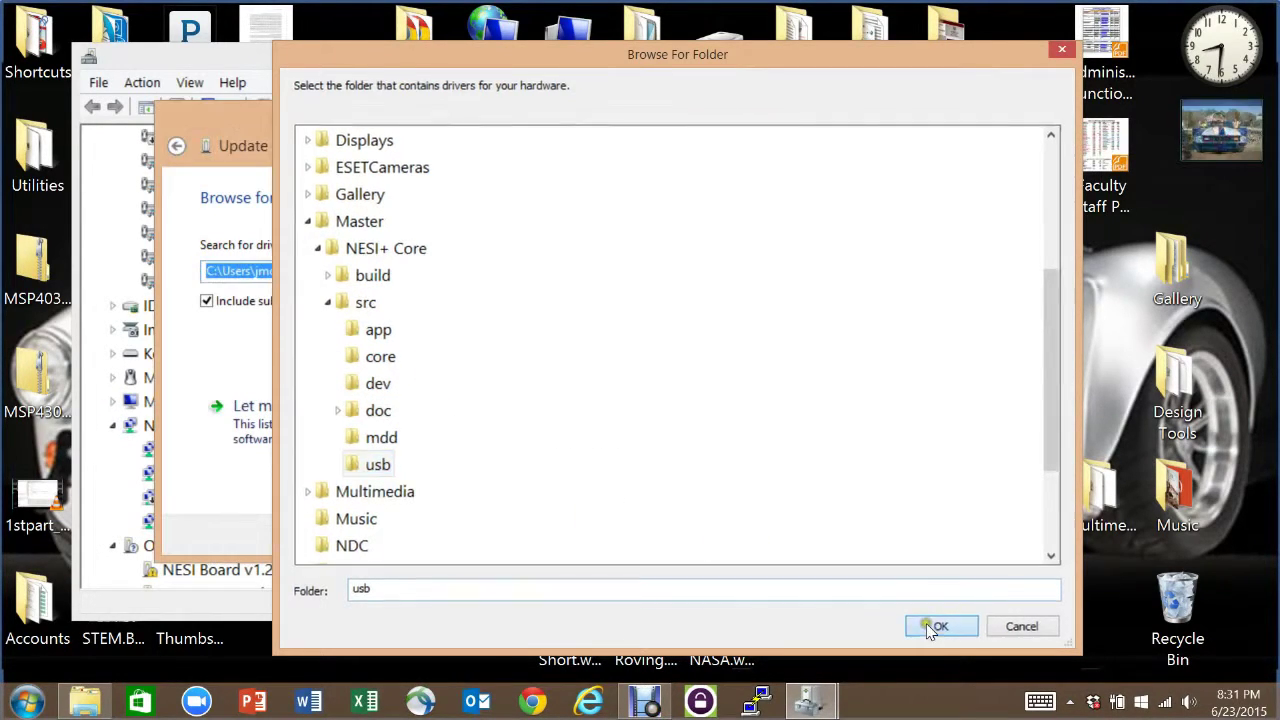
# - Install the NESI Board driver from the chosen folder, allowing the unverified driver software to install anyway
pyautogui.click(633, 536)
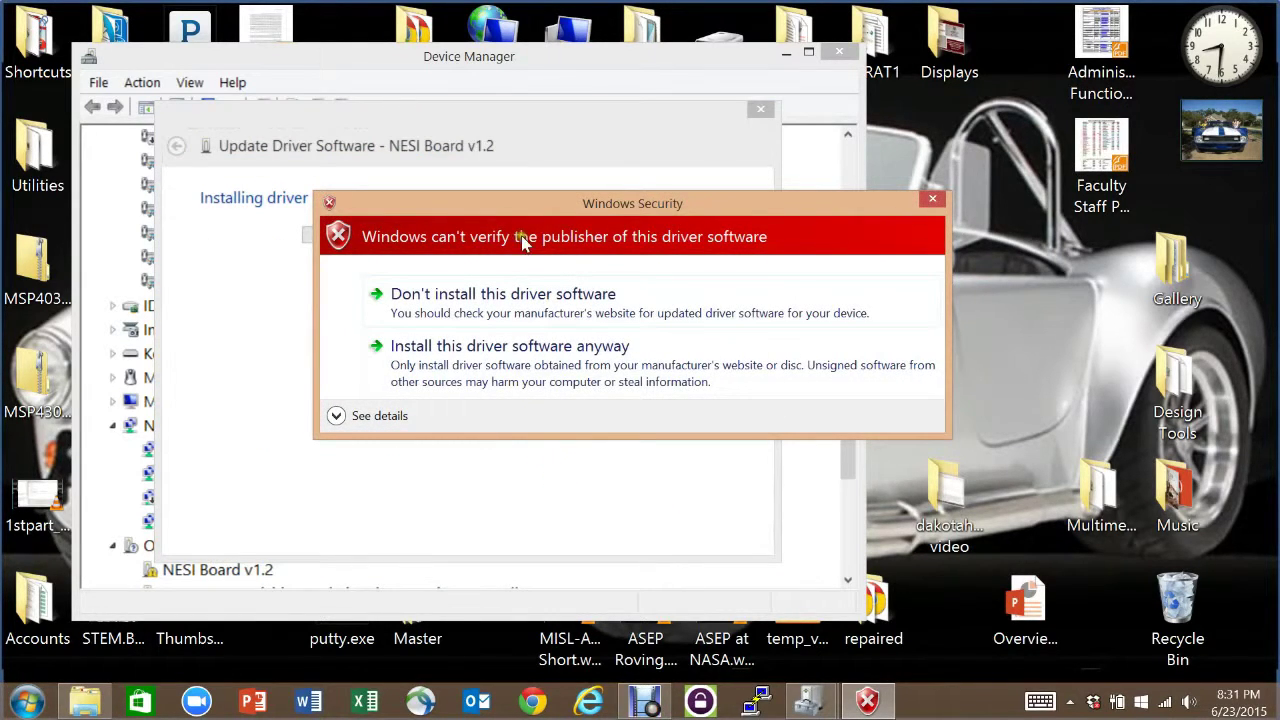
pyautogui.moveTo(599, 209); pyautogui.dragTo(505, 297)
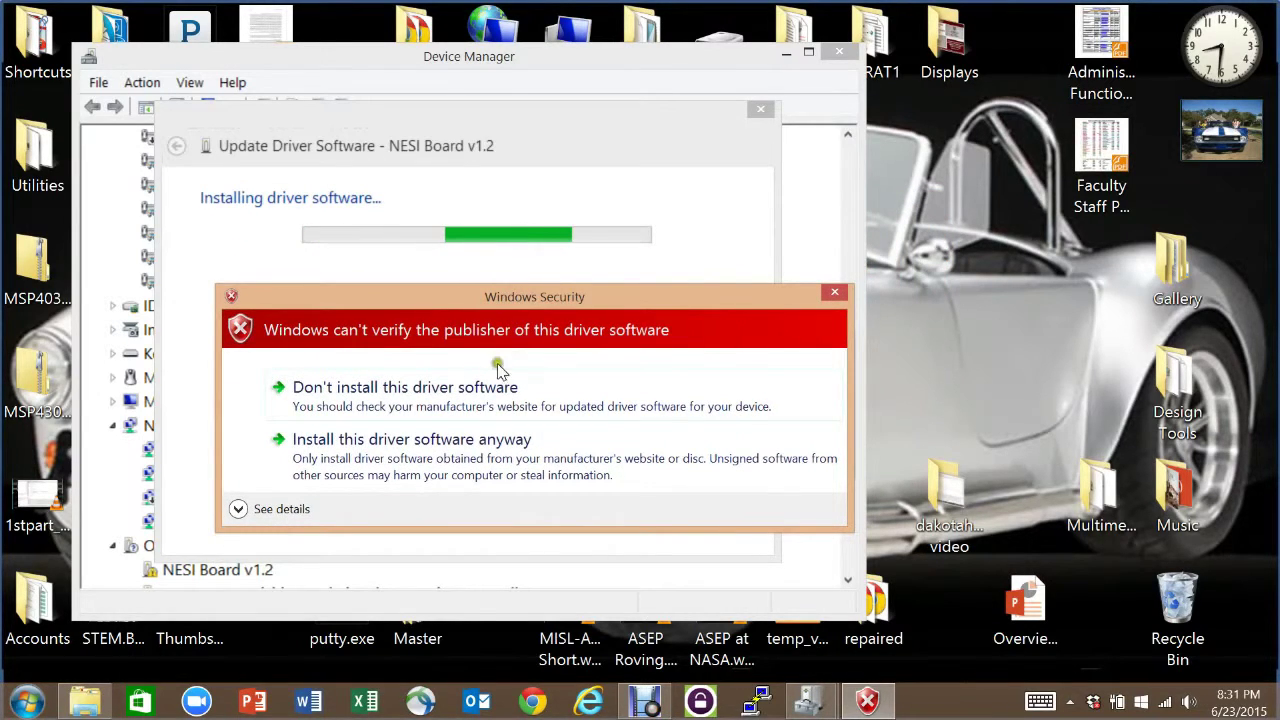
pyautogui.click(474, 461)
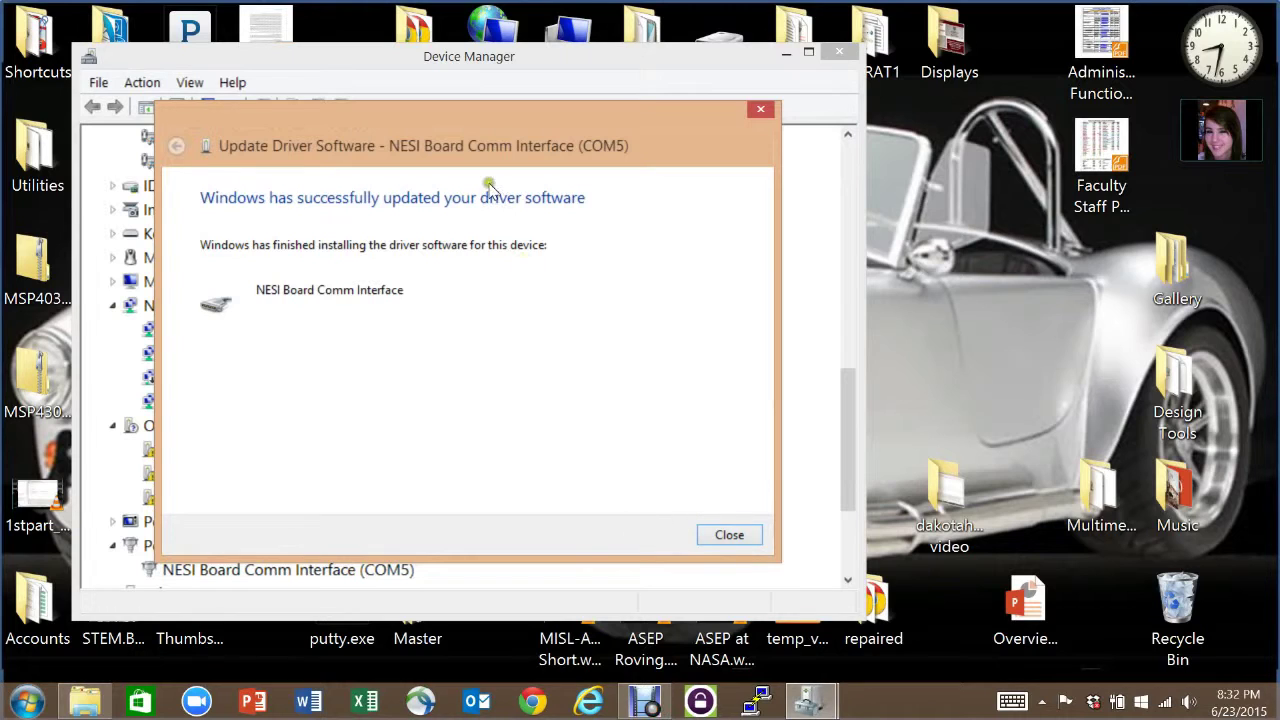
pyautogui.moveTo(437, 125)
pyautogui.mouseDown()
pyautogui.moveTo(489, 114)
pyautogui.moveTo(447, 117)
pyautogui.mouseUp()
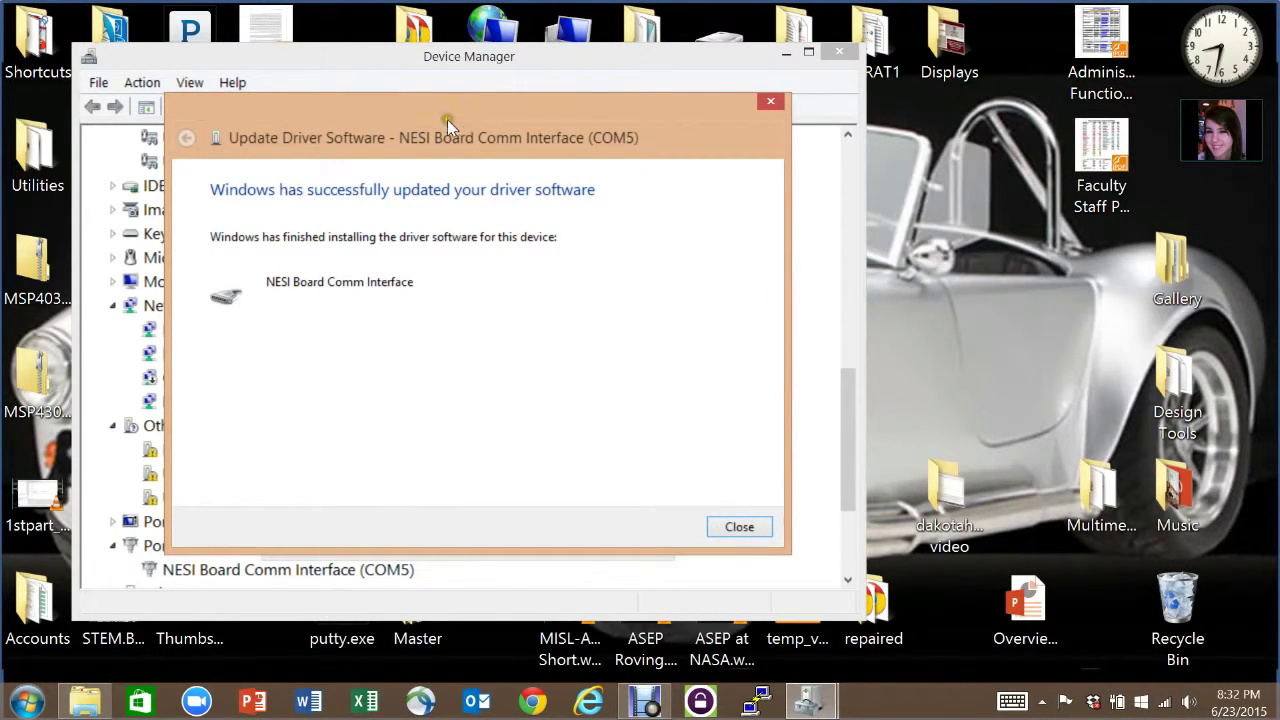
# - Close the finished driver update, the NESI Board Comm Interface properties and Device Manager
pyautogui.click(734, 529)
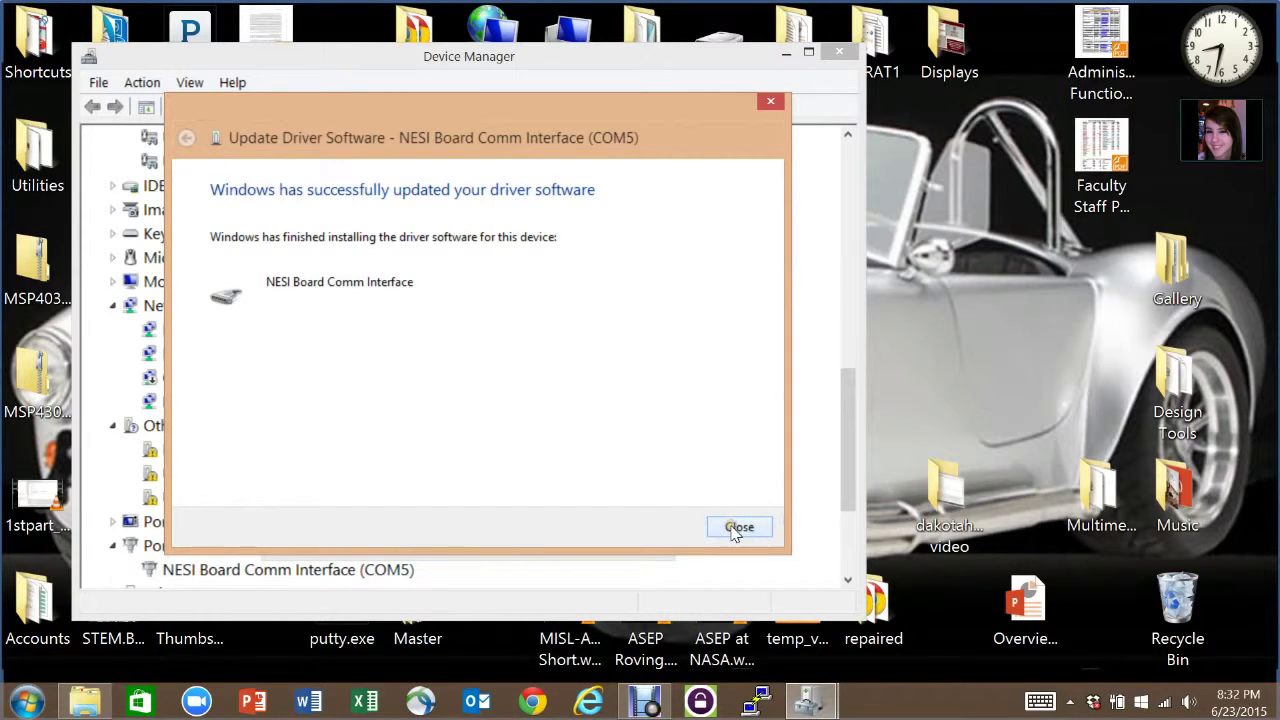
pyautogui.click(734, 531)
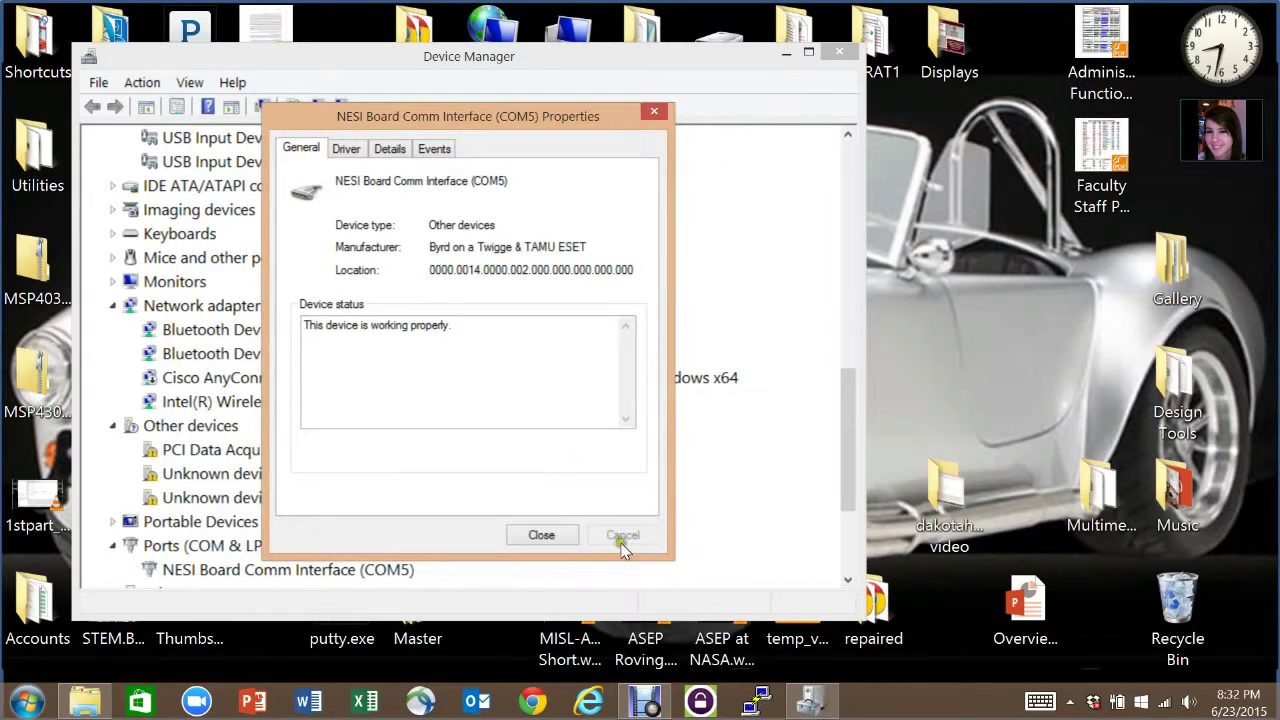
pyautogui.click(549, 532)
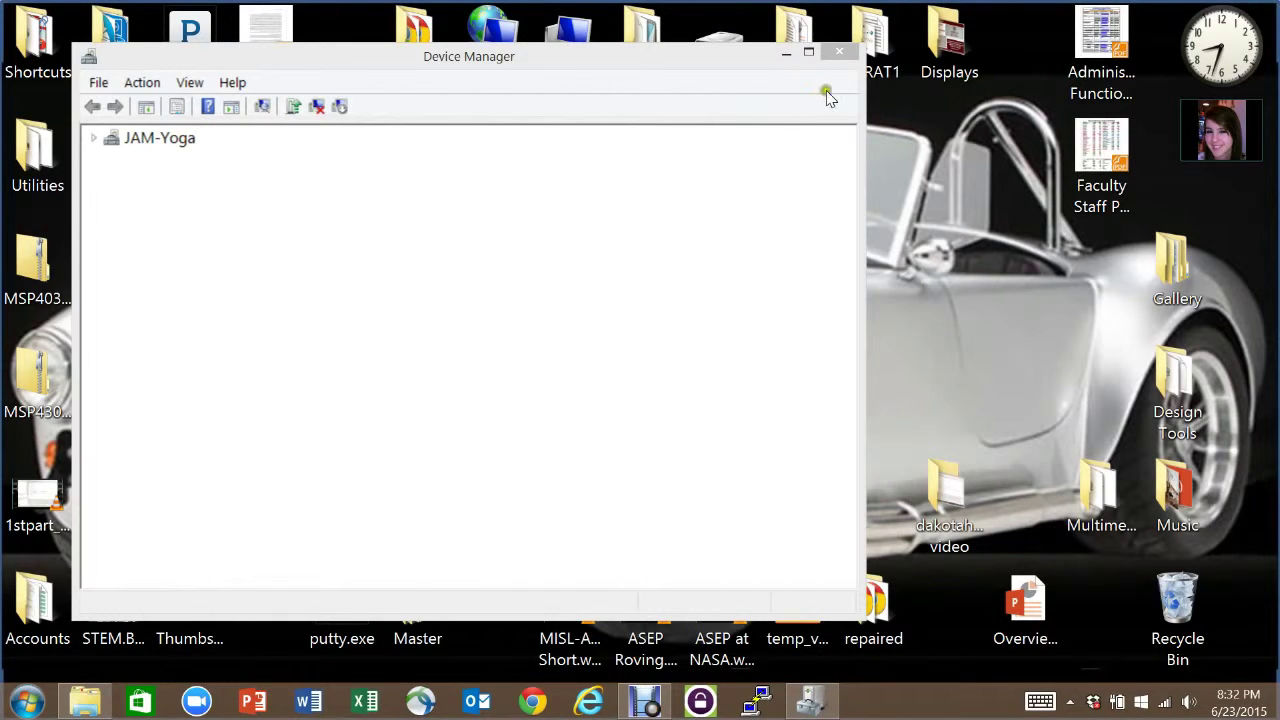
pyautogui.click(838, 56)
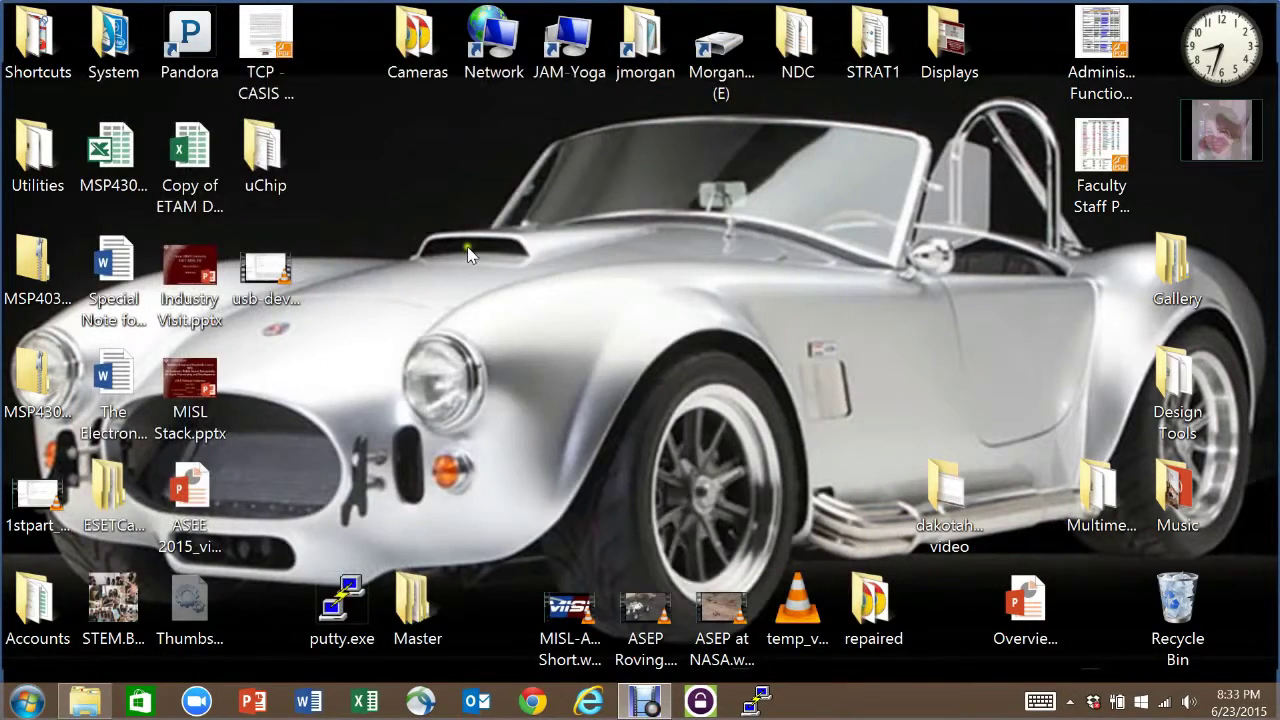
# - Reopen Device Manager, collapse Human Interface Devices, check the NESI Board's entry under Ports (COM & LPT), and close Device Manager
pyautogui.click(42, 704)
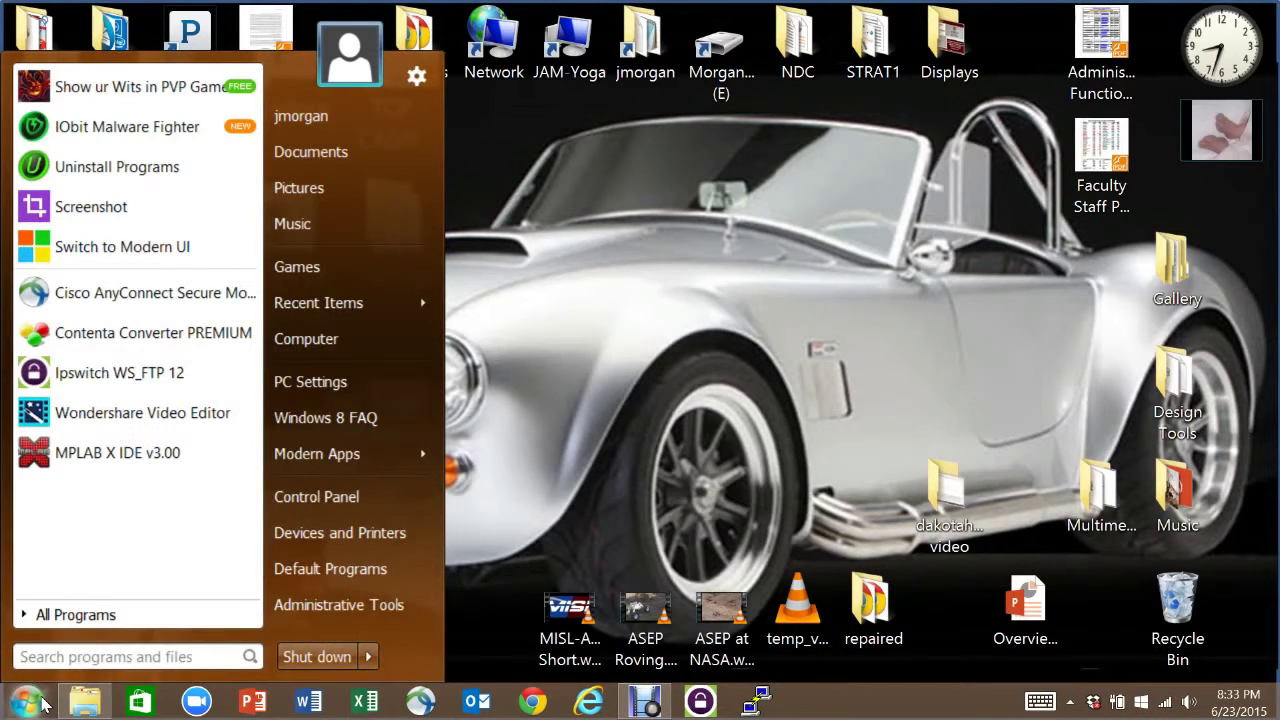
pyautogui.write('devic')
pyautogui.press('Return')
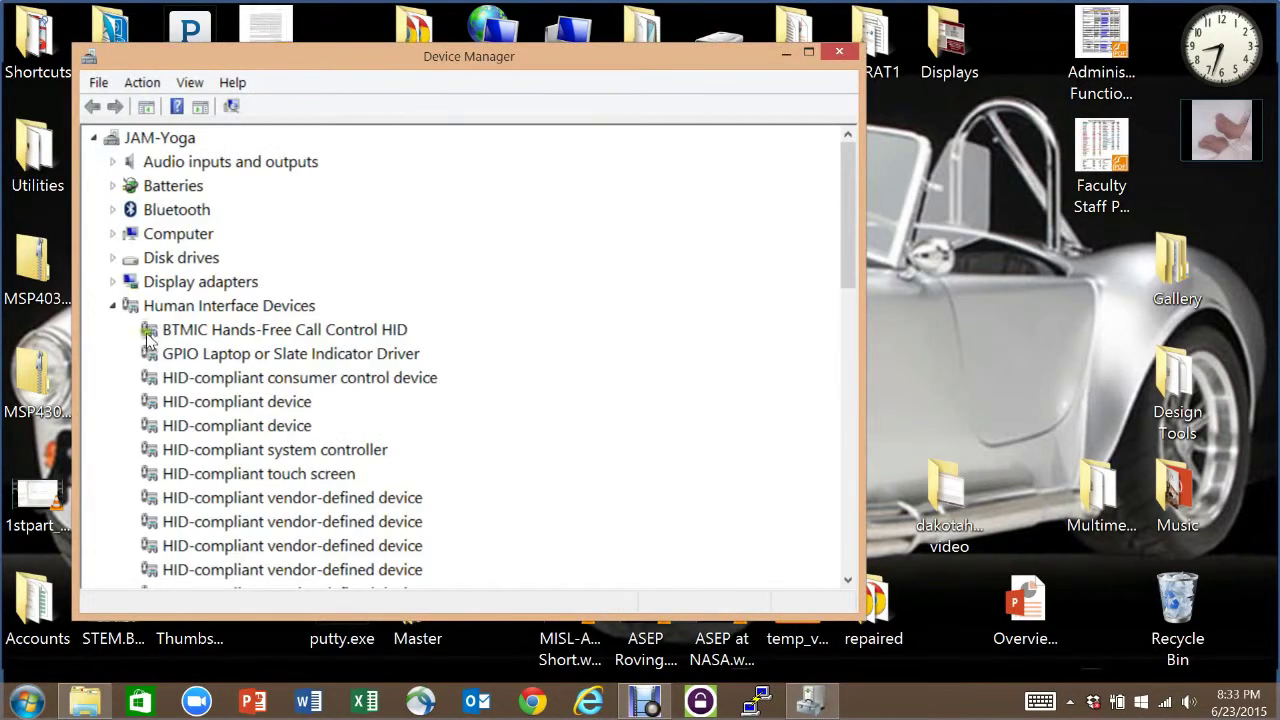
pyautogui.click(116, 308)
pyautogui.scroll(-1, 169, 329)
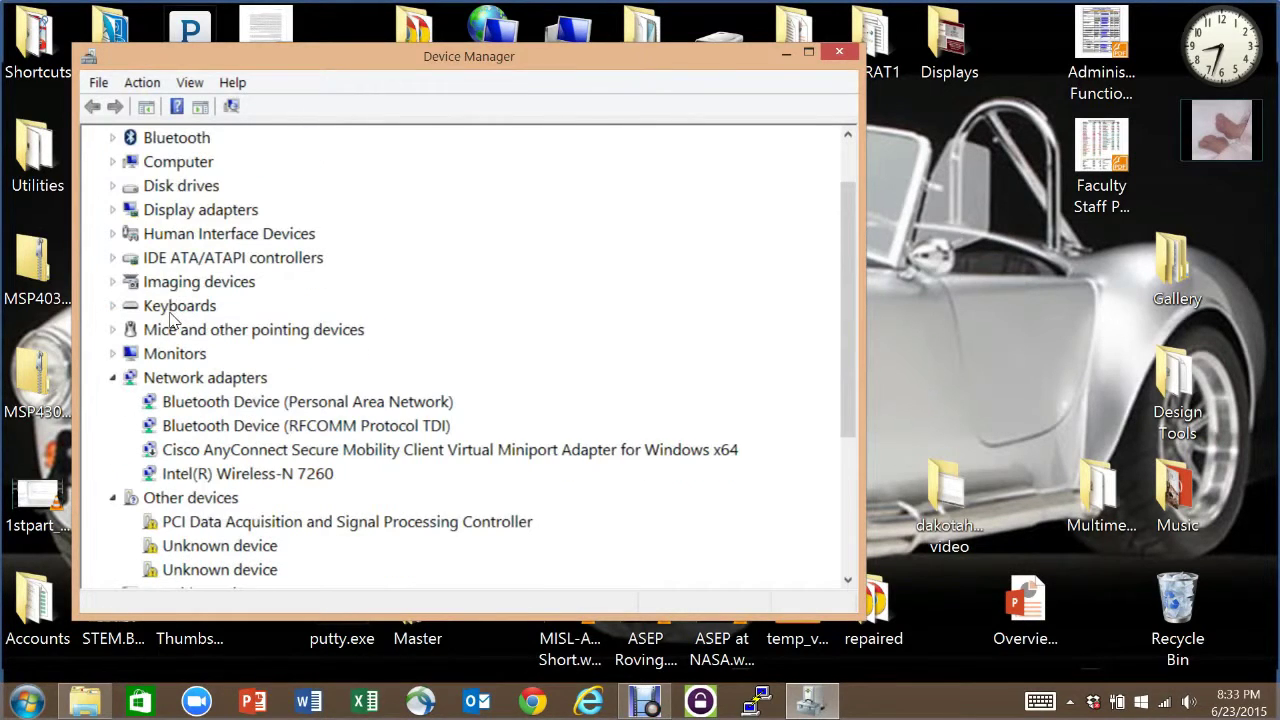
pyautogui.scroll(-2, 114, 377)
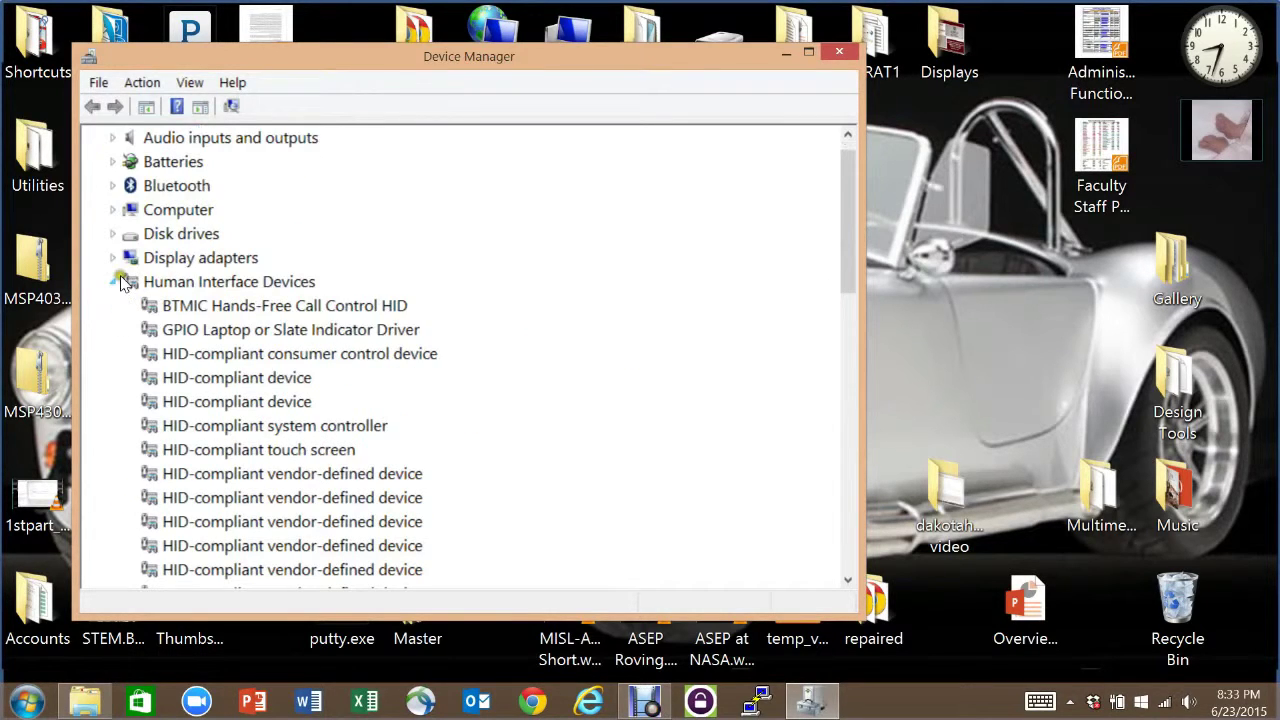
pyautogui.click(120, 282)
pyautogui.scroll(-4, 135, 300)
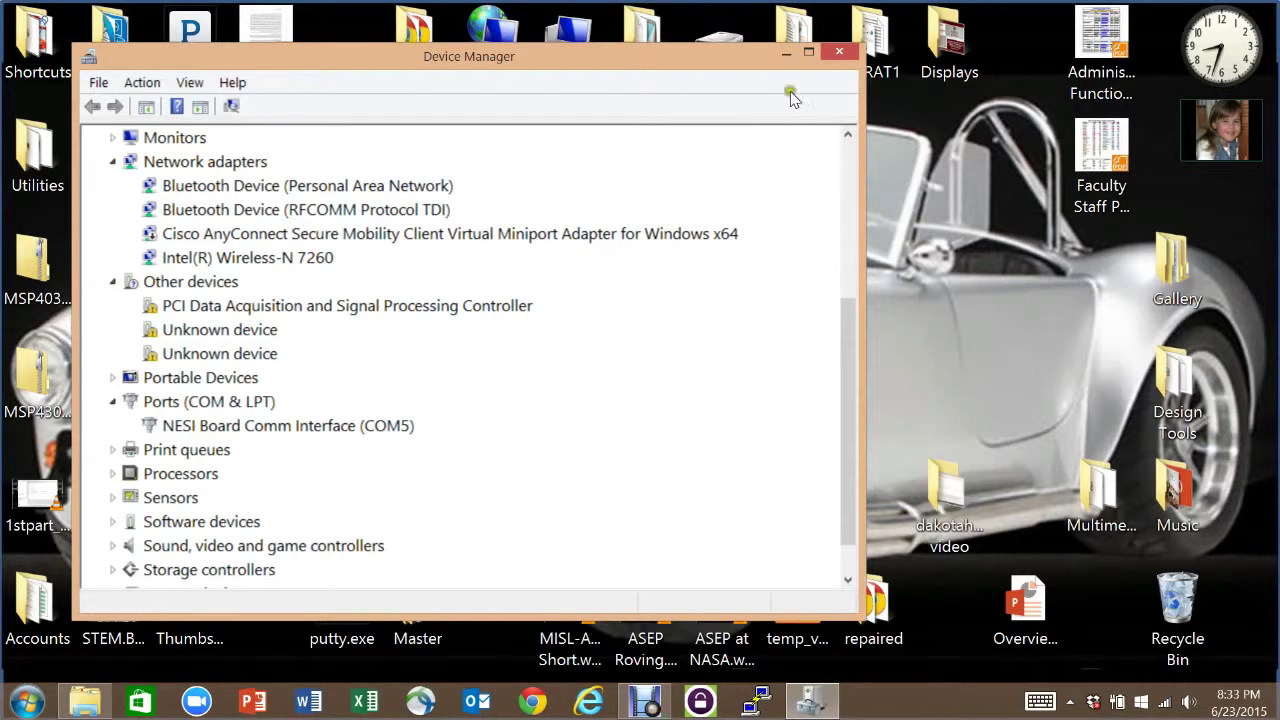
pyautogui.click(839, 52)
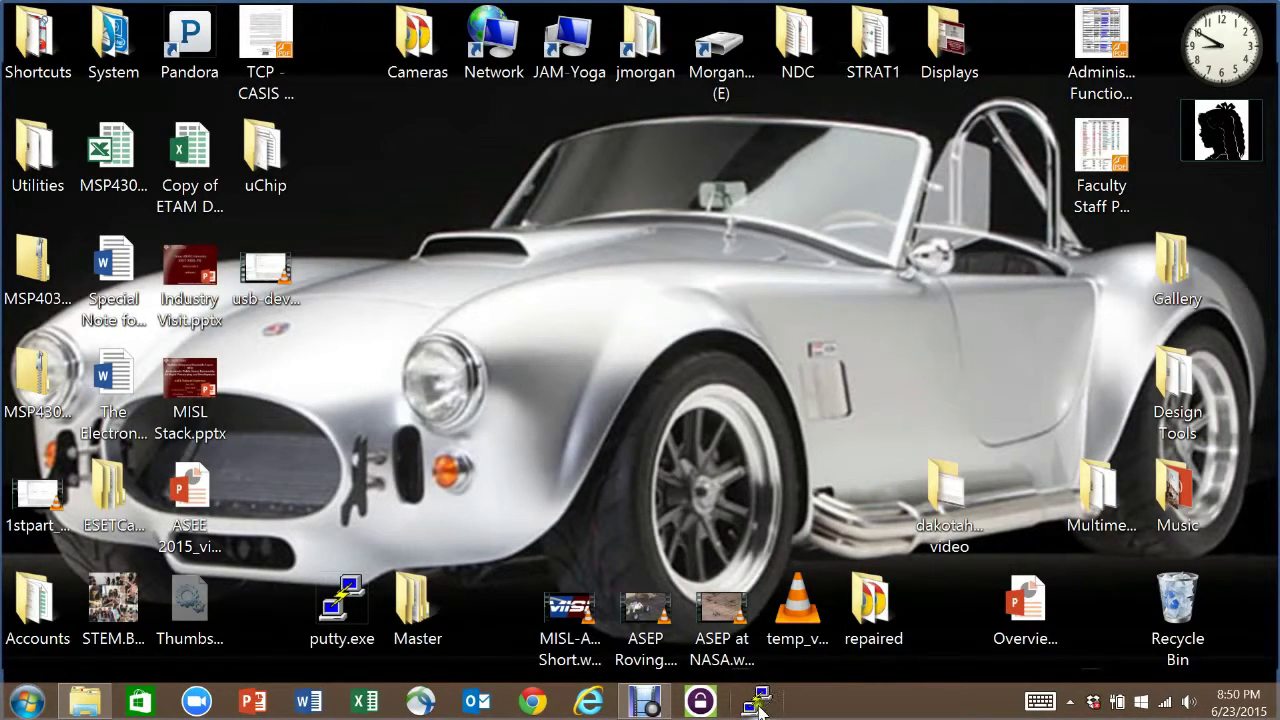
# - Switch to PuTTY and configure a Serial connection on serial line COM5, keeping the speed at 9600
pyautogui.click(757, 703)
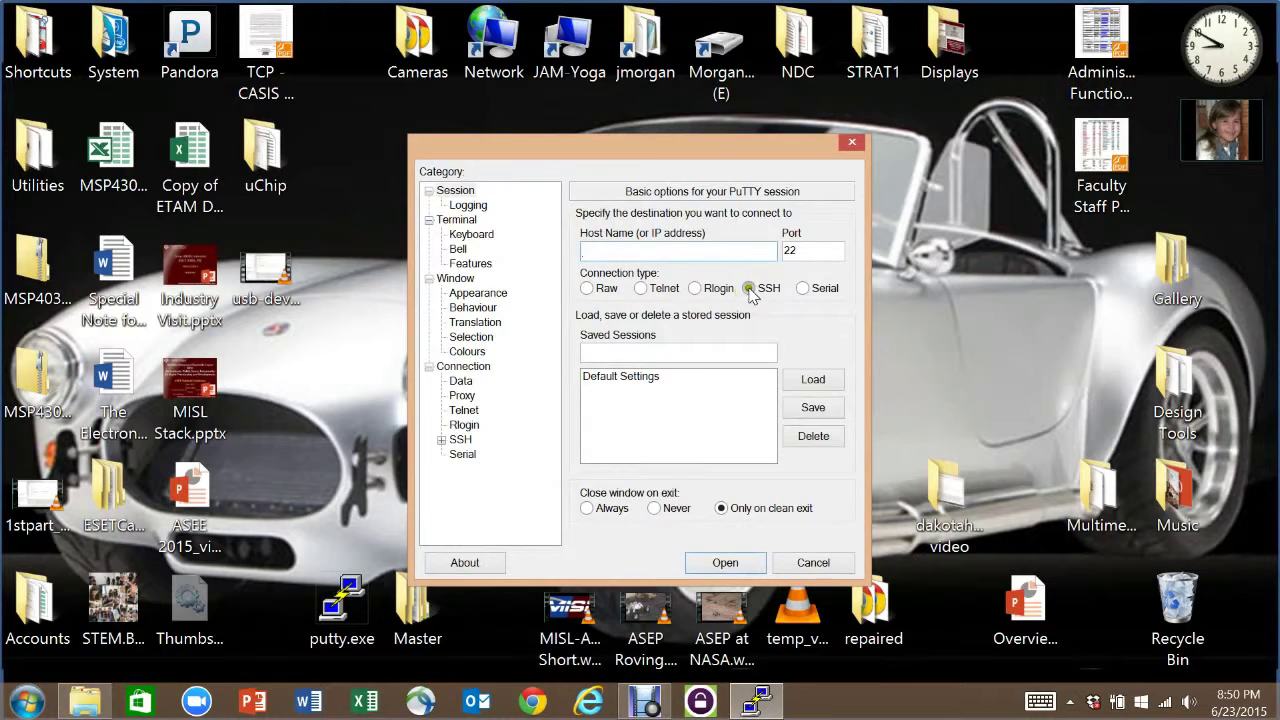
pyautogui.click(803, 289)
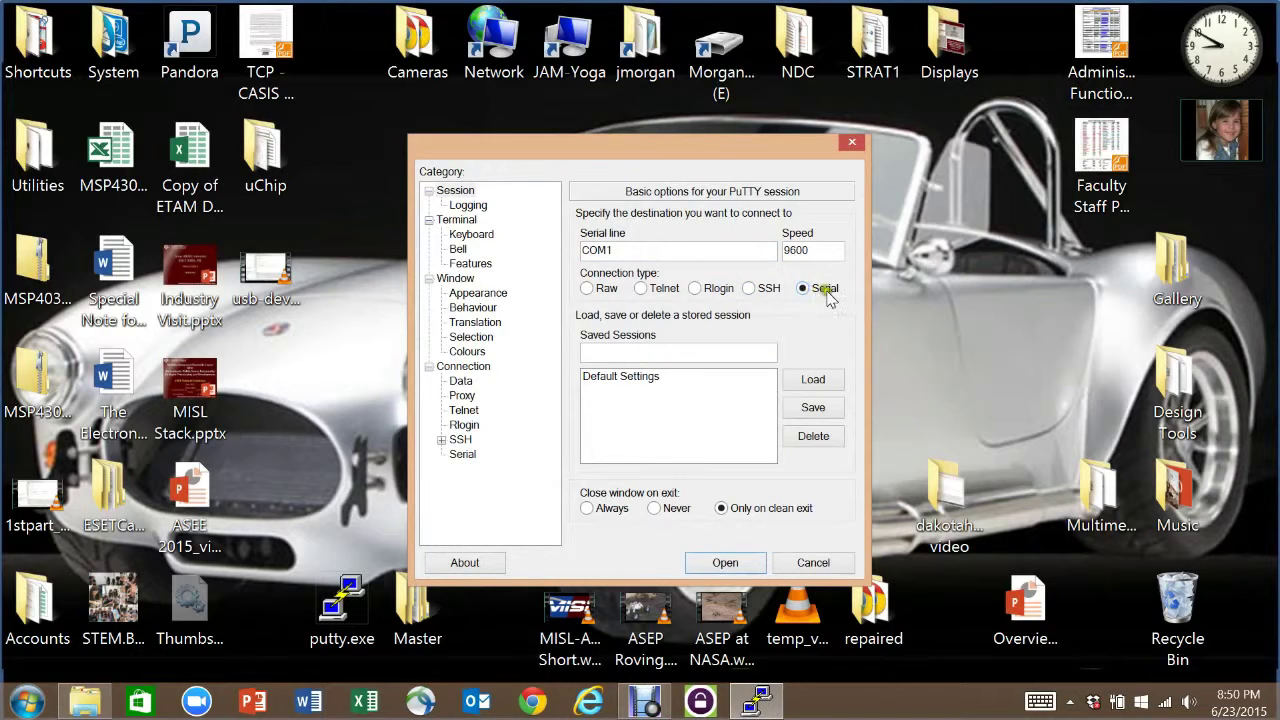
pyautogui.click(810, 253)
pyautogui.click(786, 252)
pyautogui.click(712, 253)
pyautogui.press('BackSpace')
pyautogui.write('5')
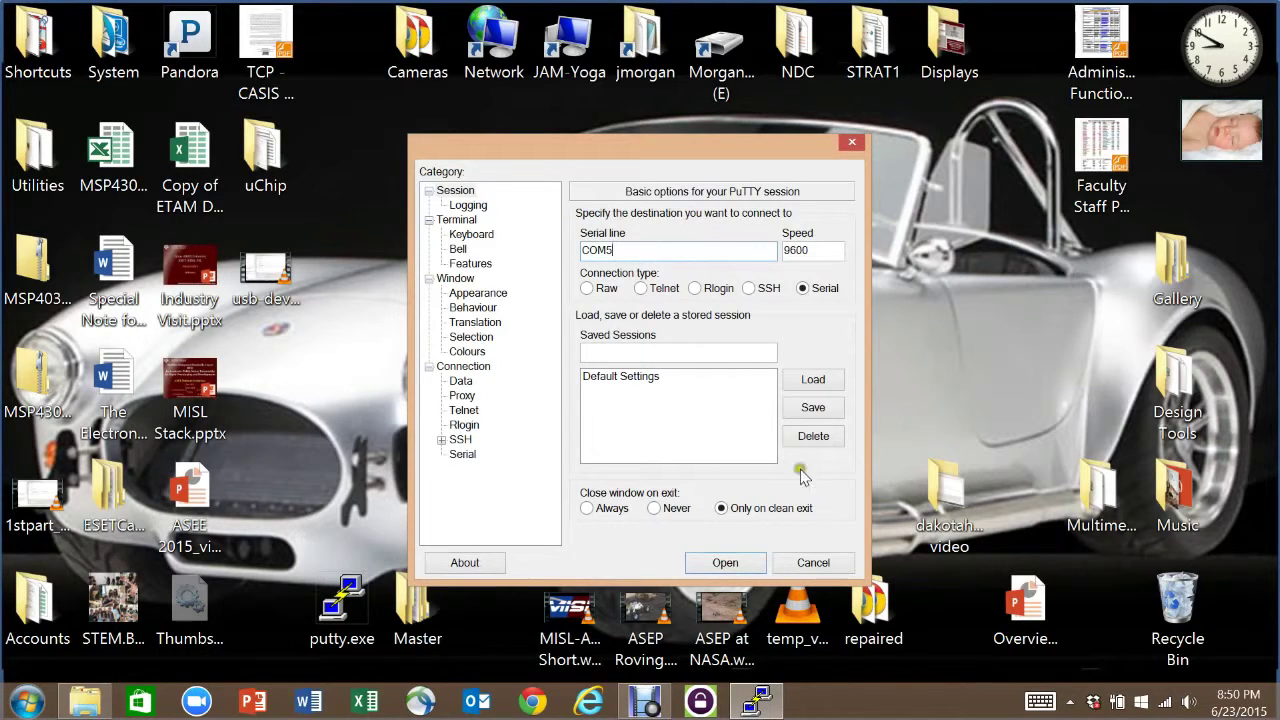
# - Open the COM5 serial session to view the board's output, and close the session, confirming the exit
pyautogui.click(738, 562)
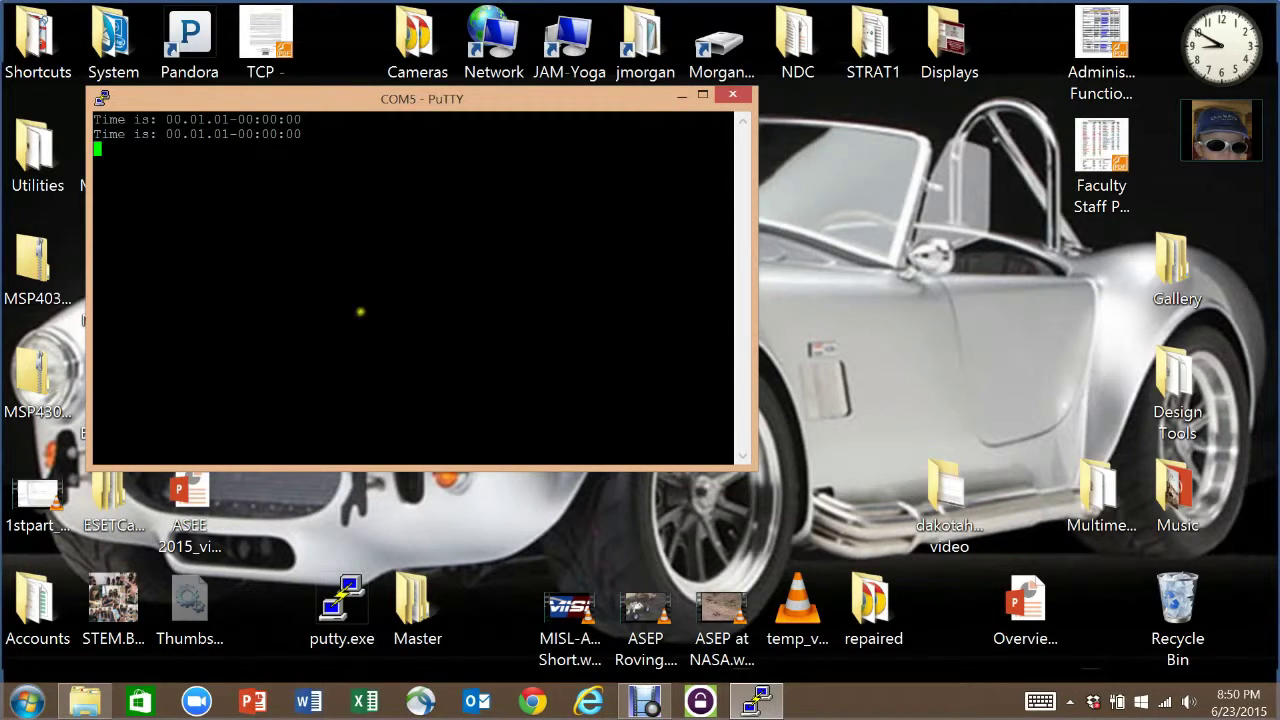
pyautogui.click(733, 94)
pyautogui.click(721, 420)
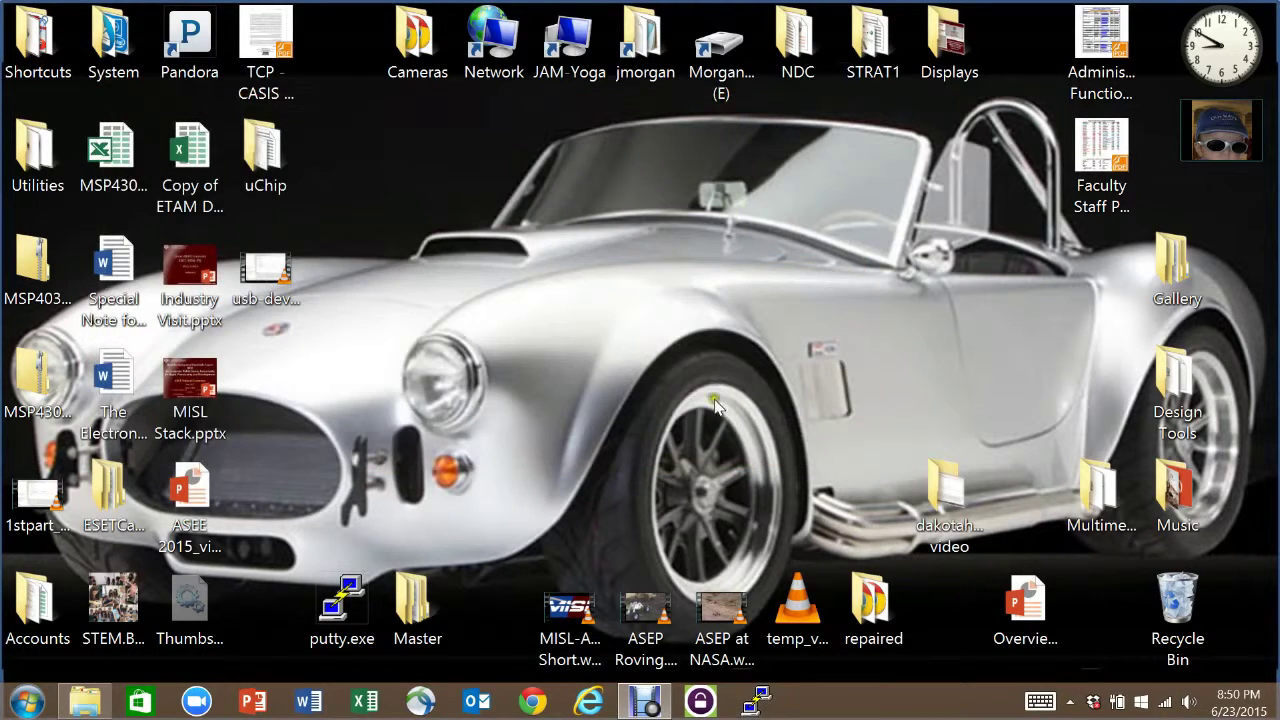
pyautogui.click(760, 703)
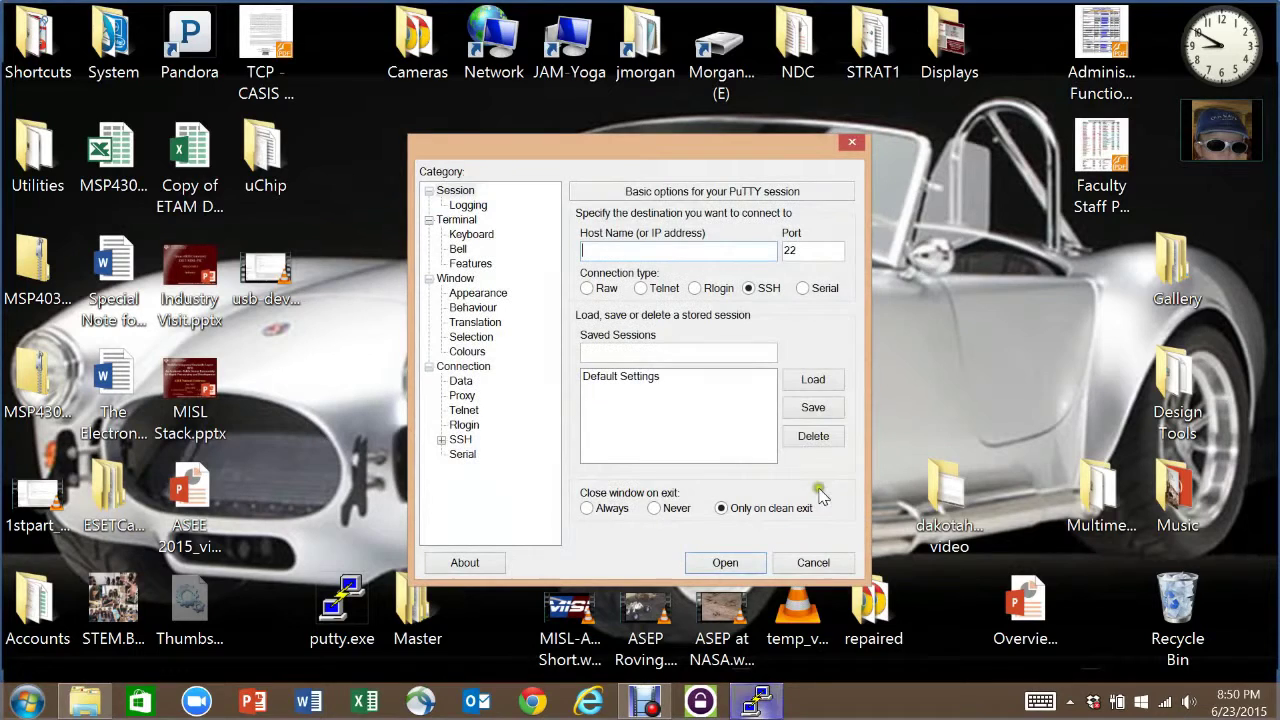
pyautogui.click(800, 288)
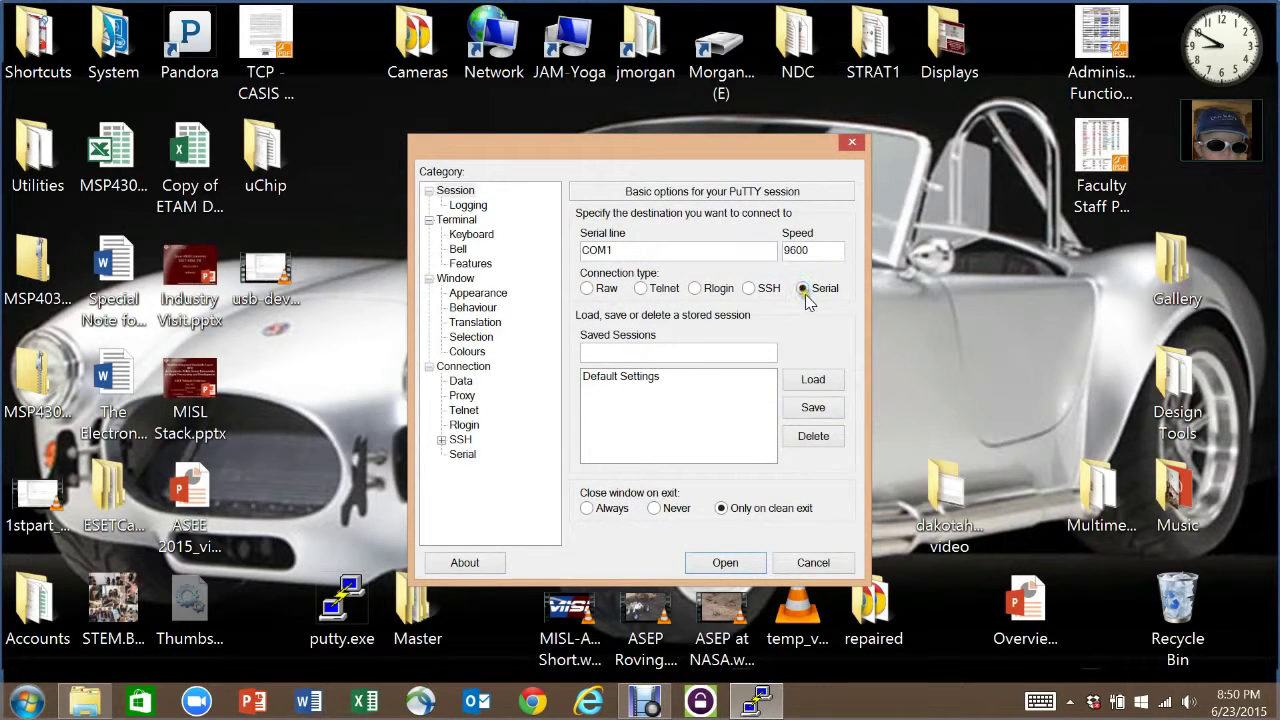
pyautogui.click(709, 254)
pyautogui.press('BackSpace')
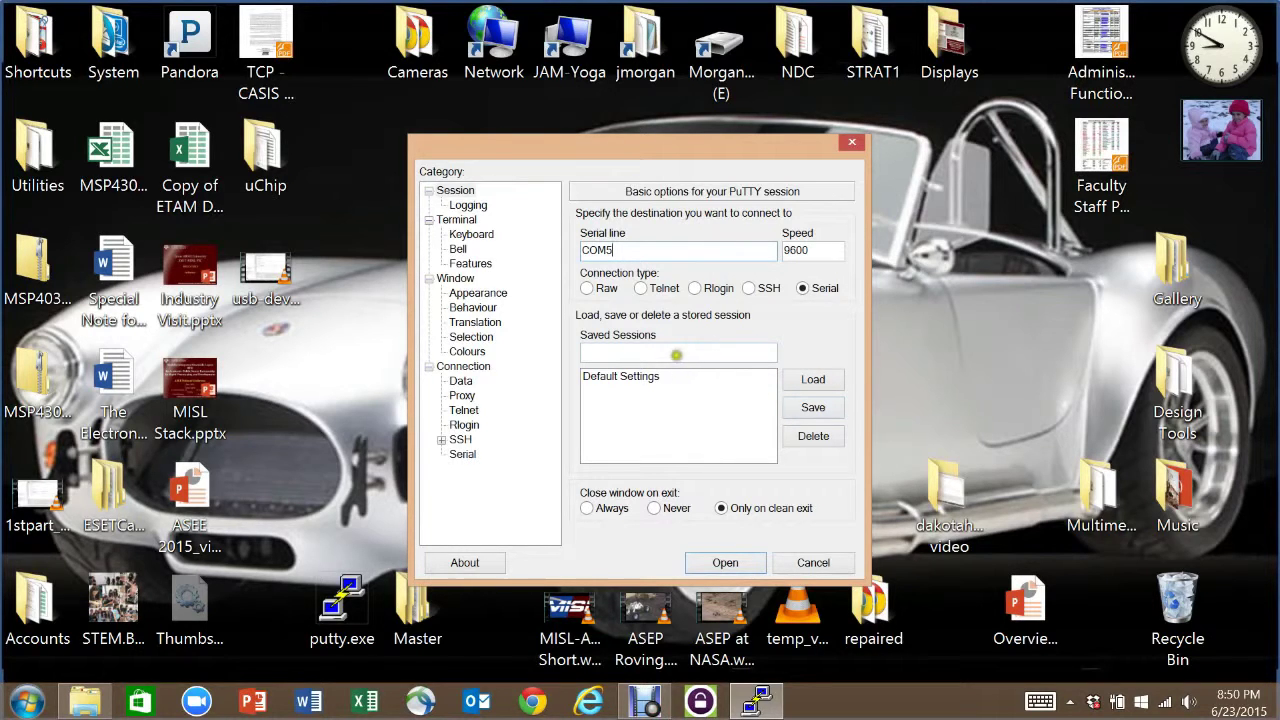
pyautogui.click(849, 142)
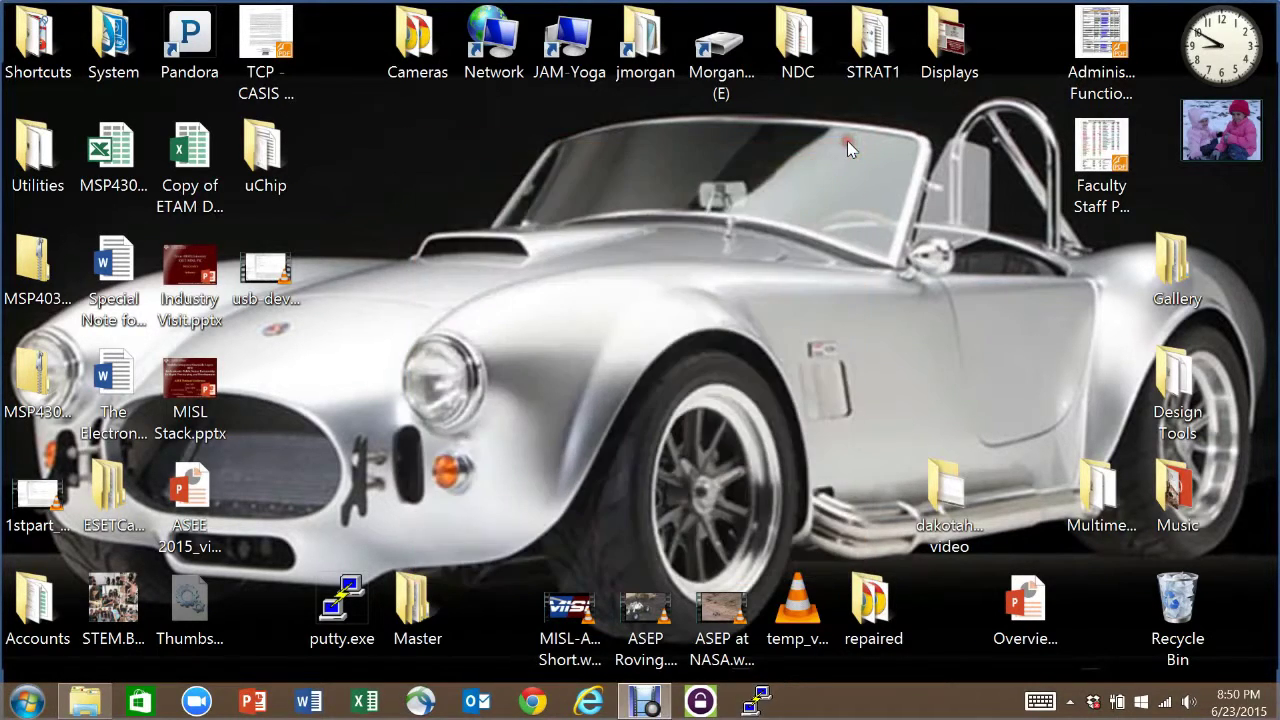